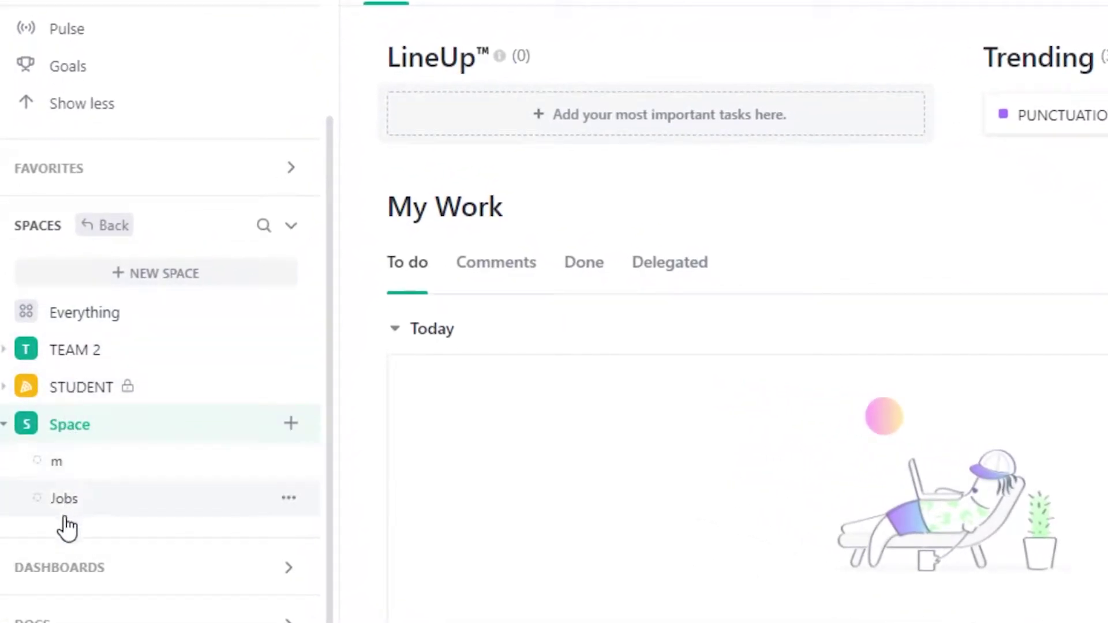
Open the Jobs list in the Cleaning Service folder and scroll through its status groups
click(59, 503)
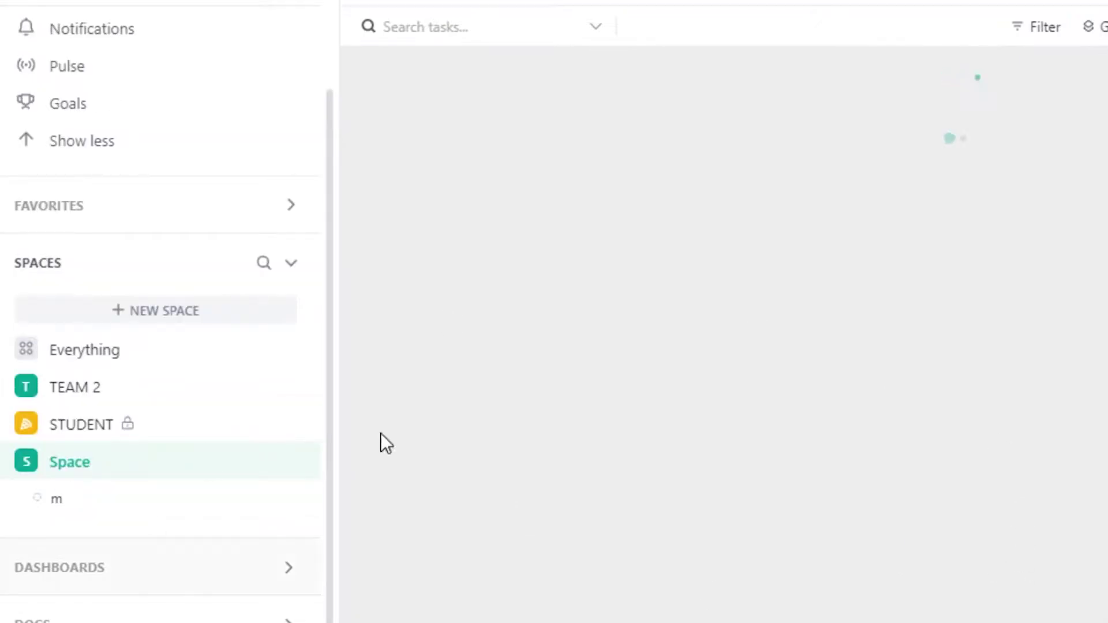
click(89, 474)
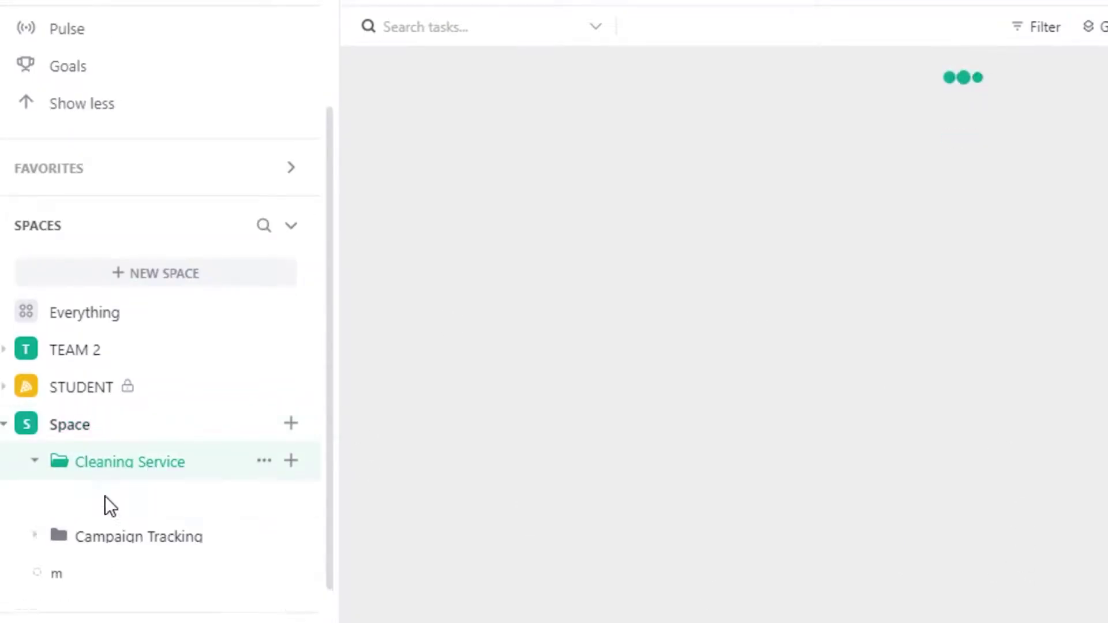
scroll(156, 516, down, 2)
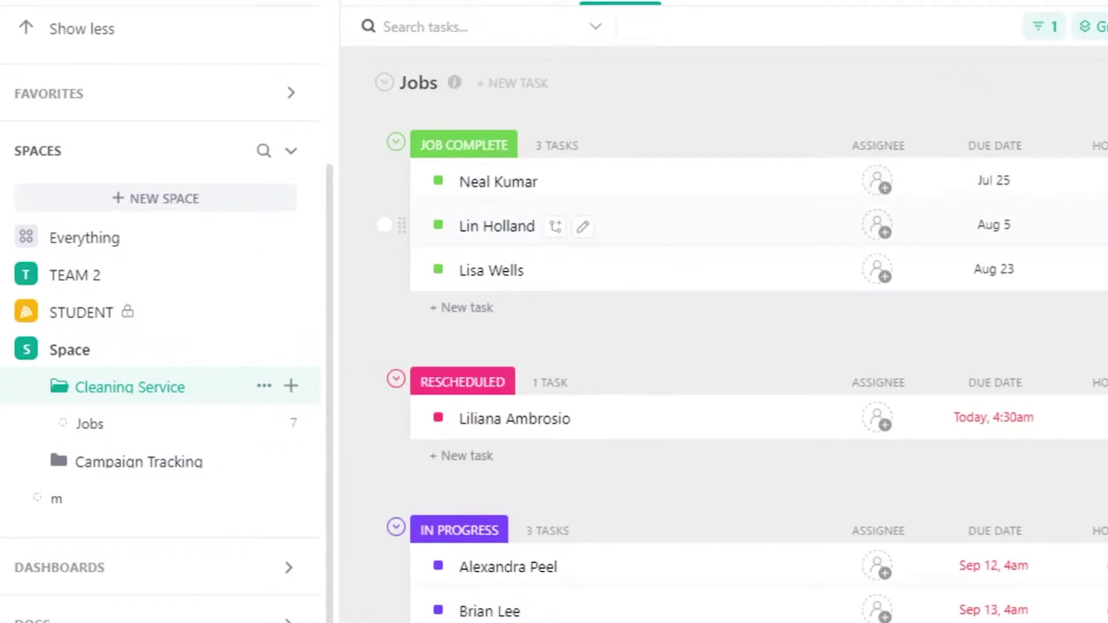
scroll(694, 173, down, 6)
scroll(410, 244, up, 6)
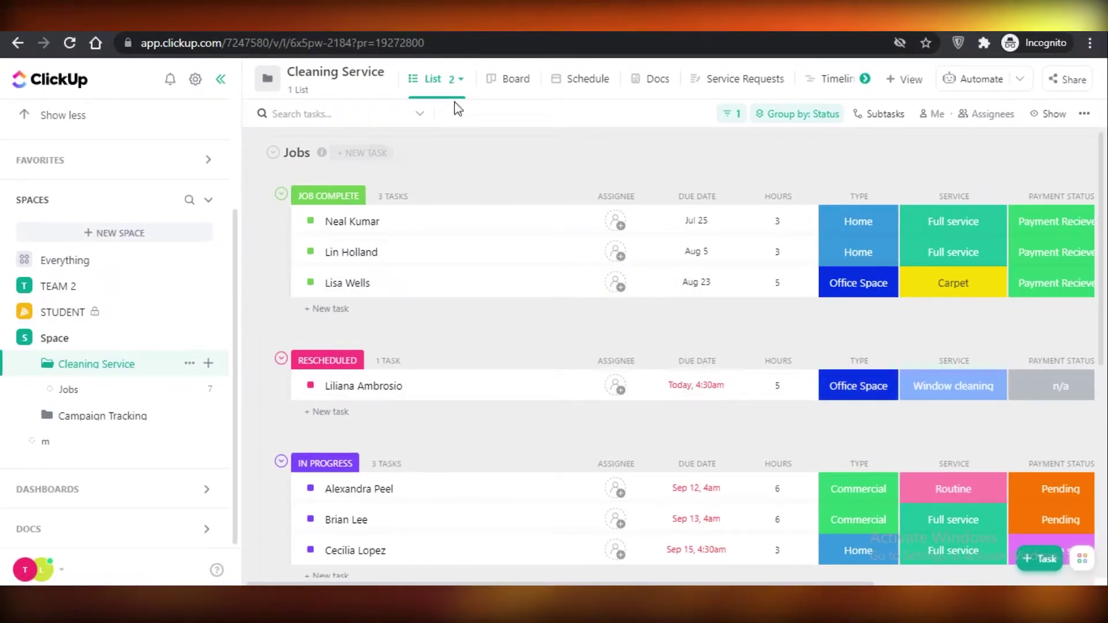
Check the Jobs list's saved views, then scroll through its tasks
click(464, 84)
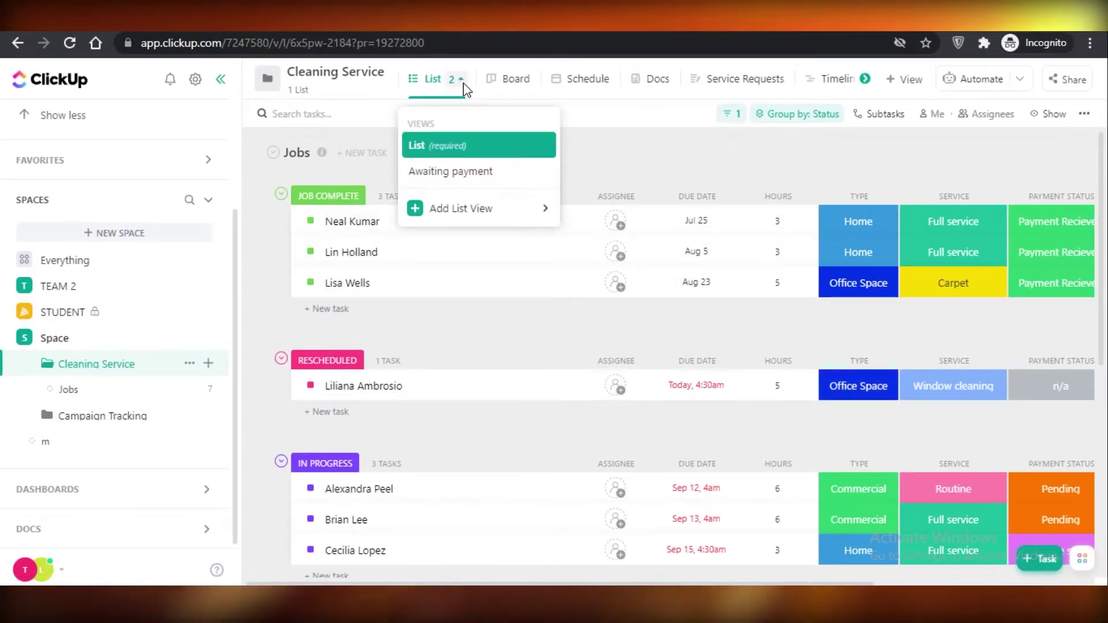
click(834, 184)
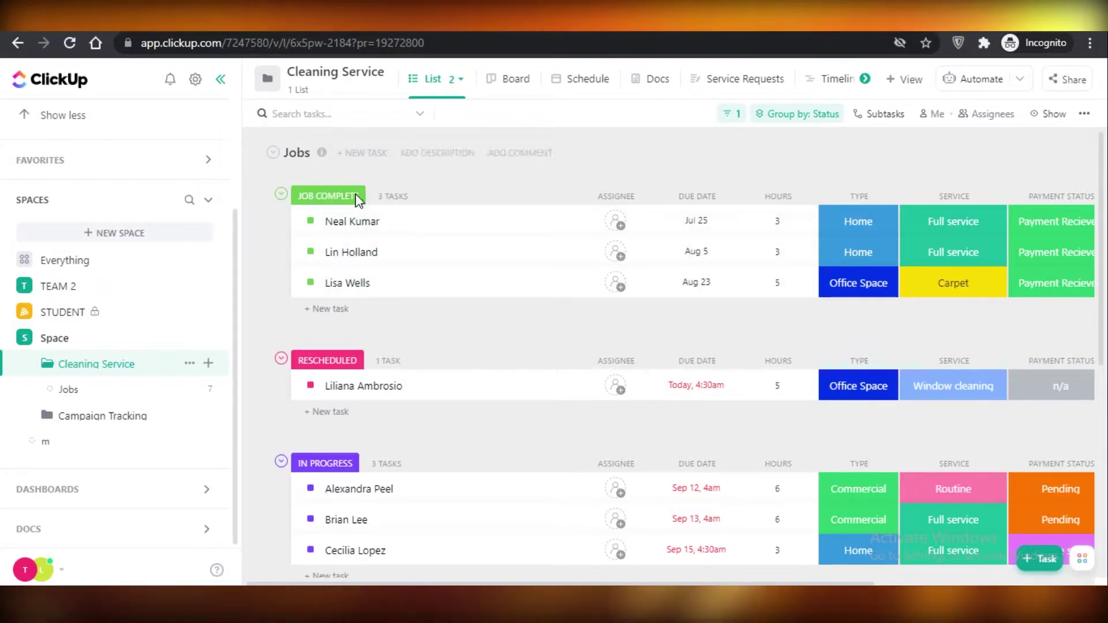
scroll(341, 279, down, 3)
scroll(341, 278, down, 4)
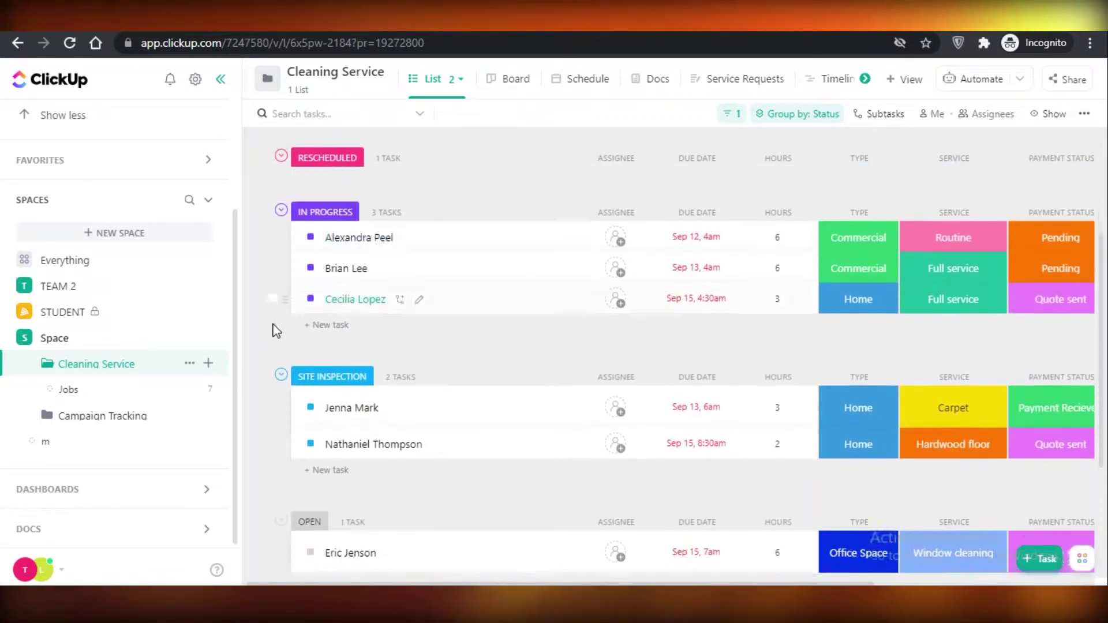
scroll(396, 379, up, 7)
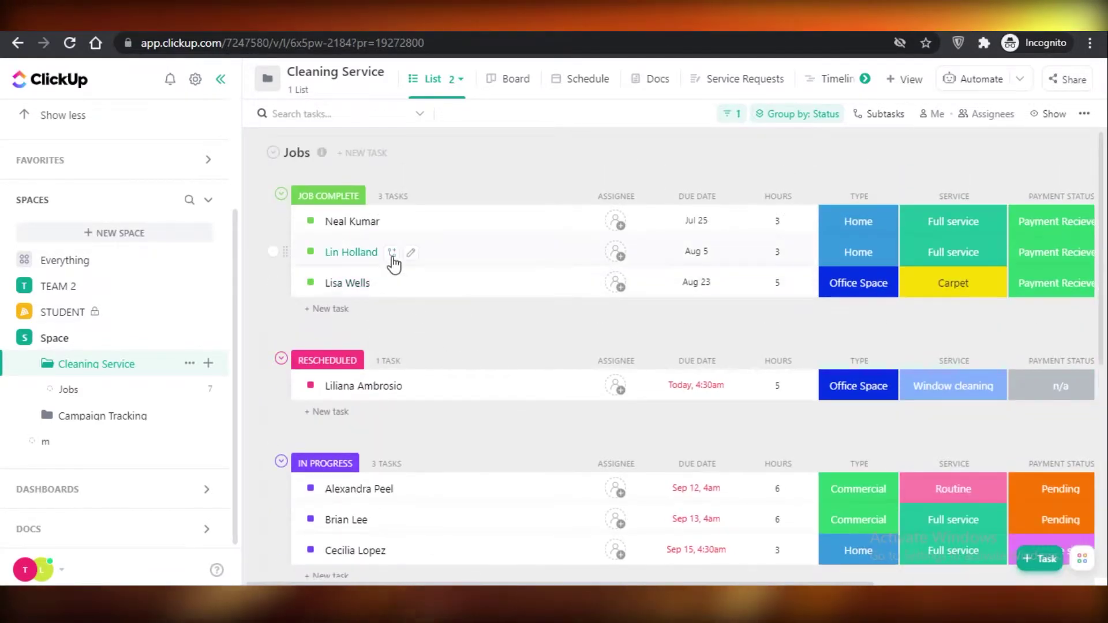
click(471, 400)
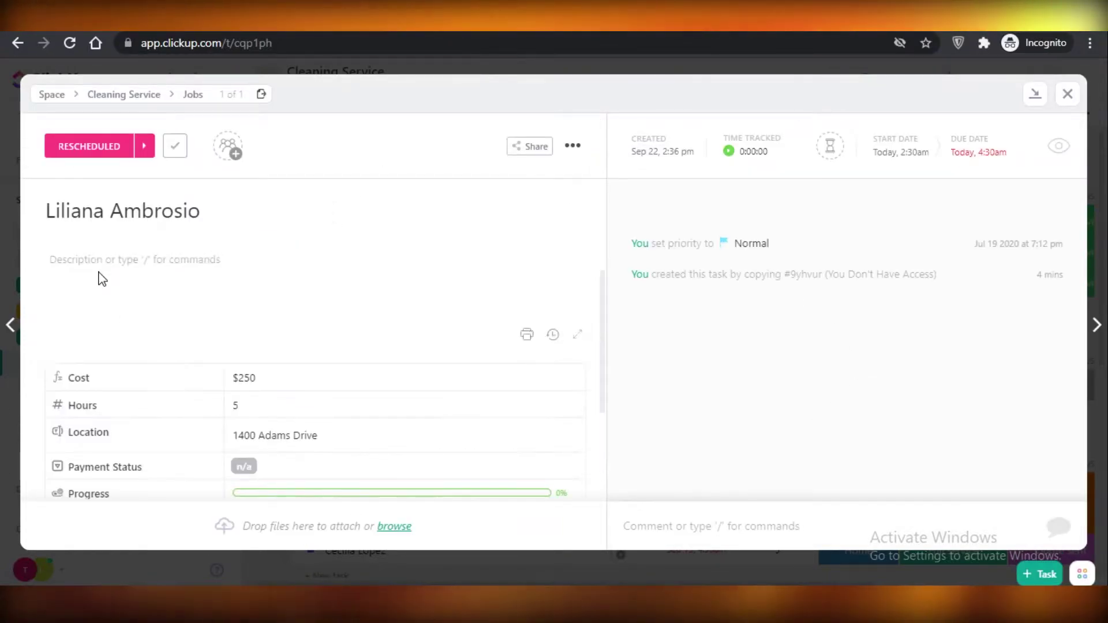
scroll(134, 407, down, 3)
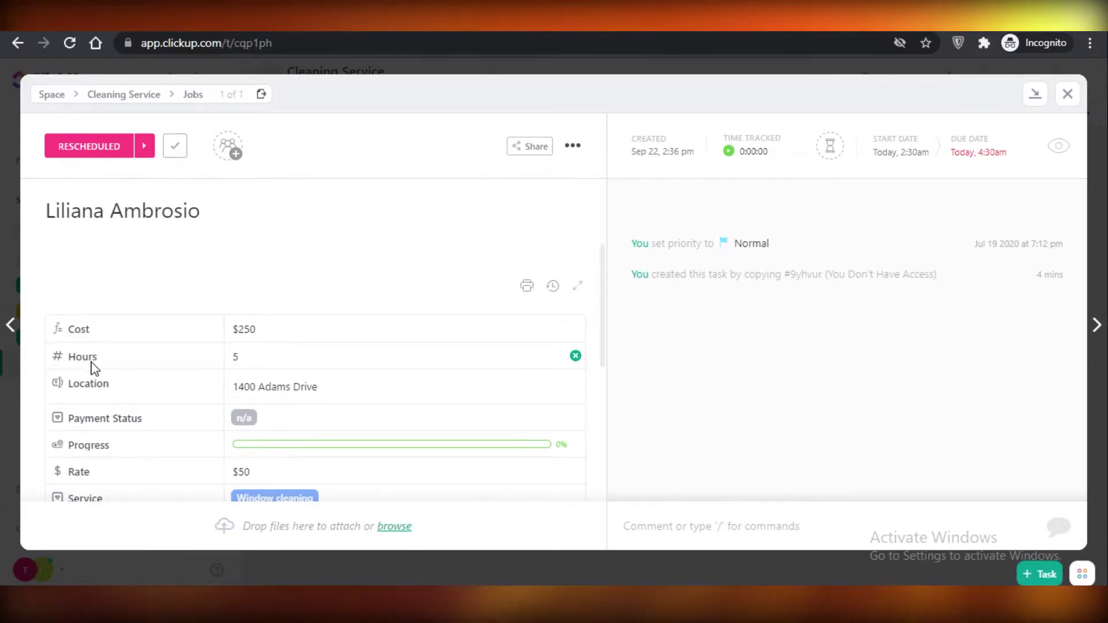
scroll(110, 396, down, 2)
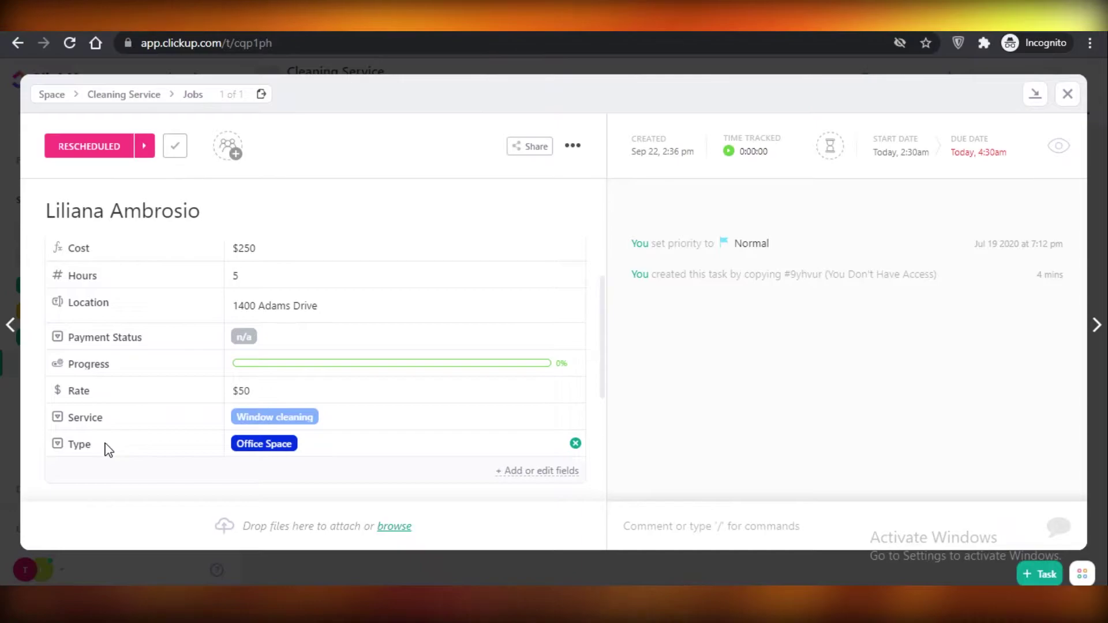
scroll(29, 386, down, 1)
scroll(224, 370, up, 4)
scroll(224, 370, down, 5)
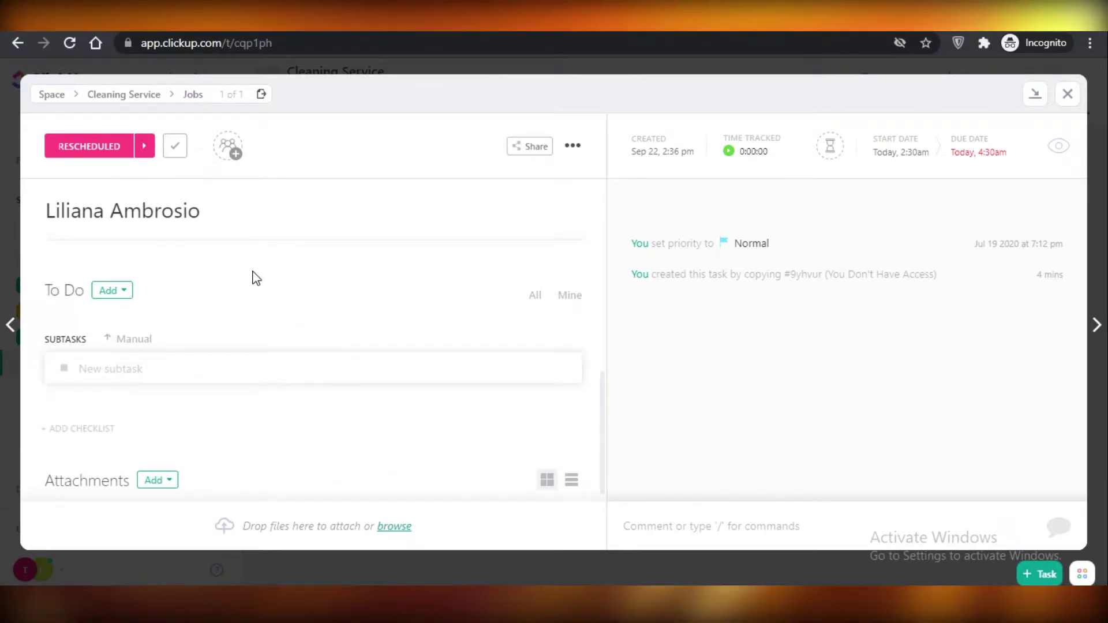
scroll(444, 433, down, 1)
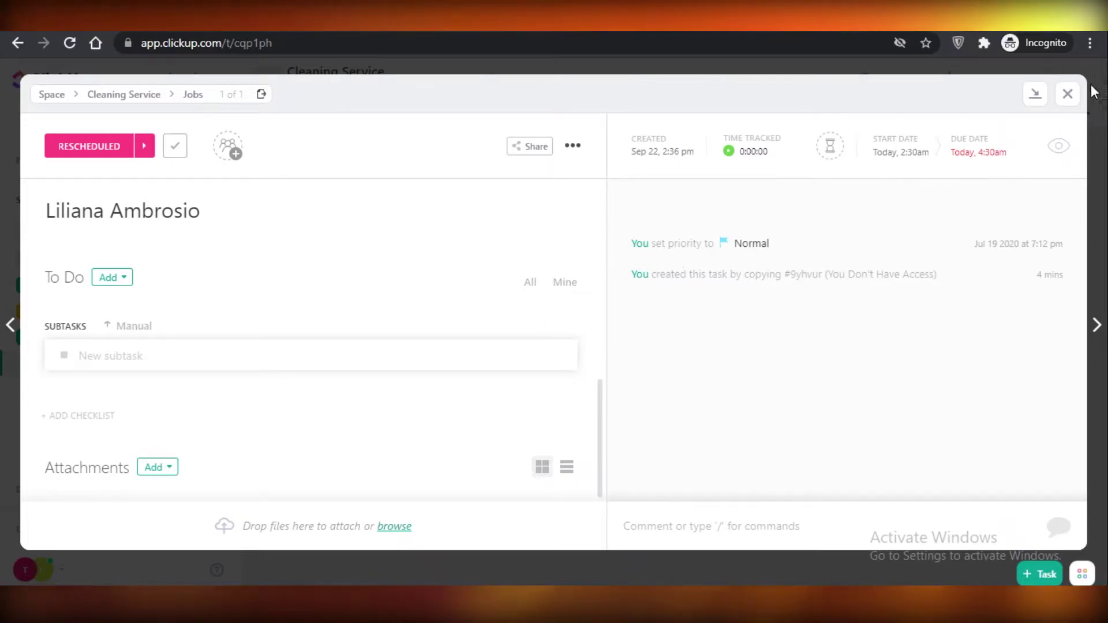
click(158, 468)
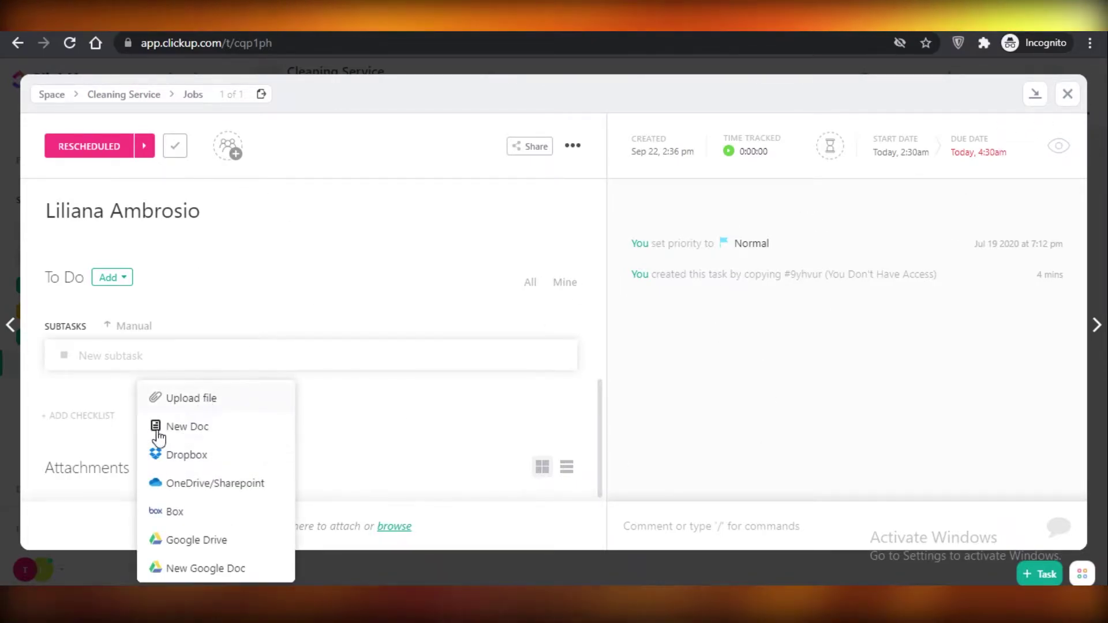
click(377, 383)
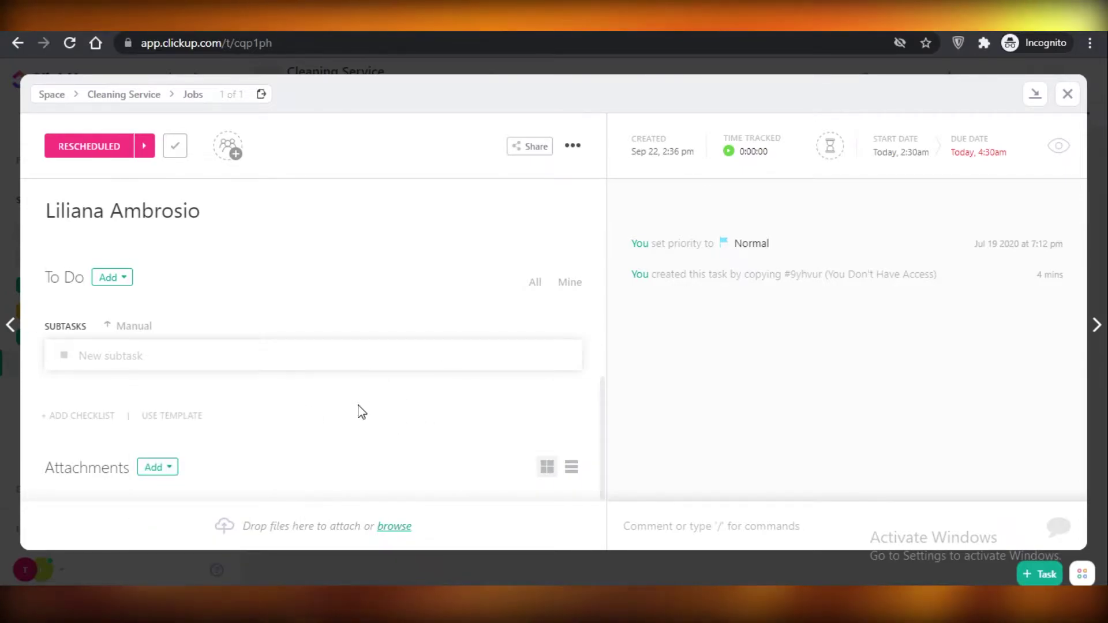
click(1068, 94)
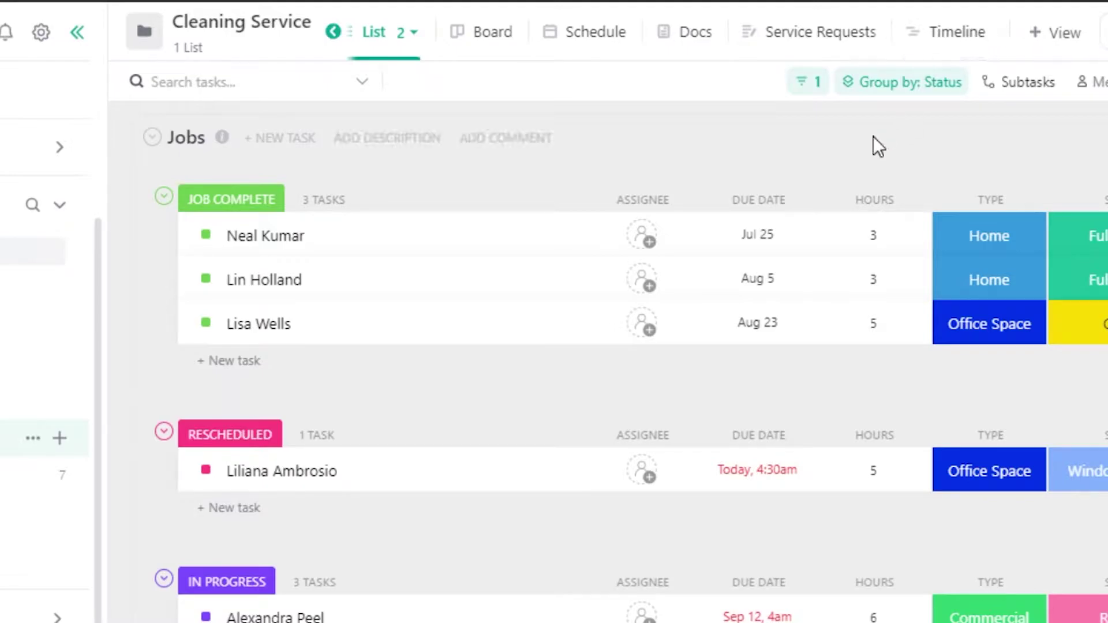
scroll(470, 475, down, 7)
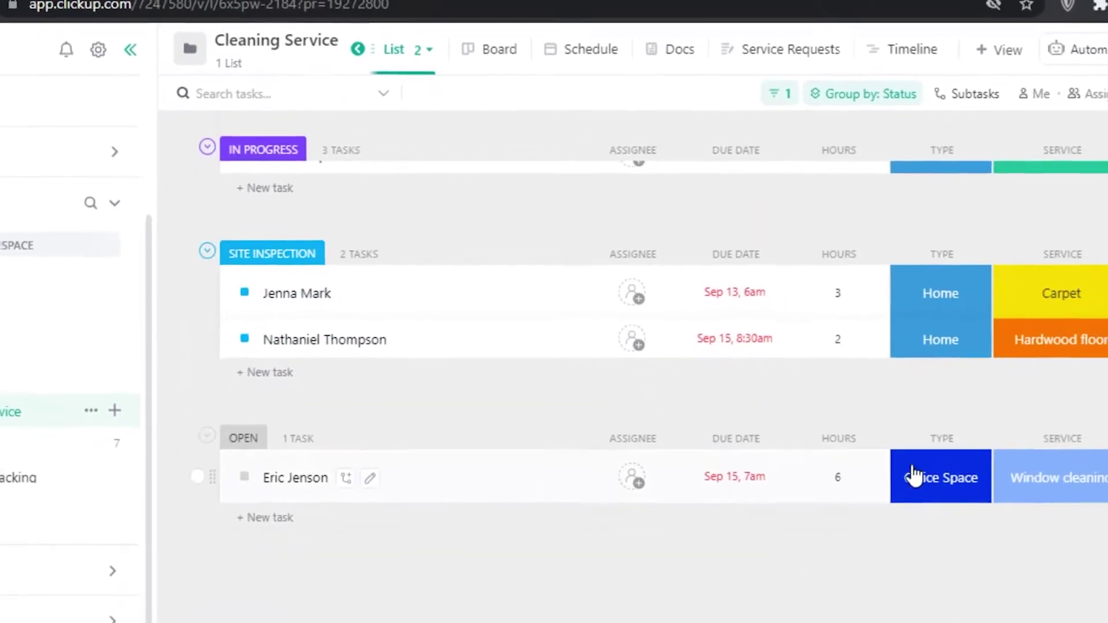
scroll(912, 484, up, 10)
scroll(871, 425, down, 1)
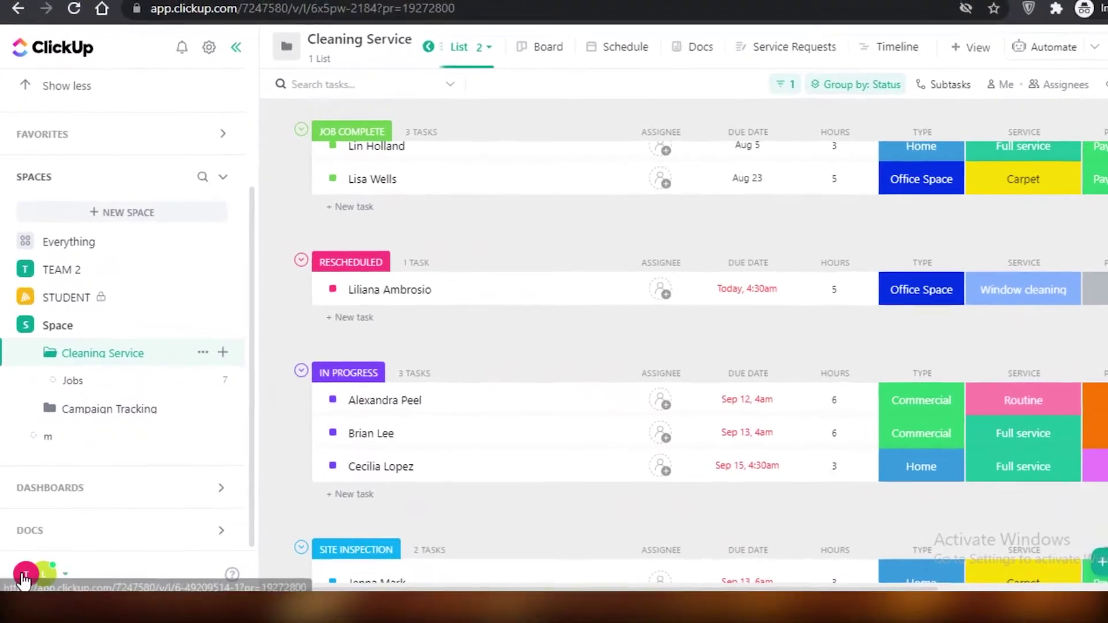
click(23, 568)
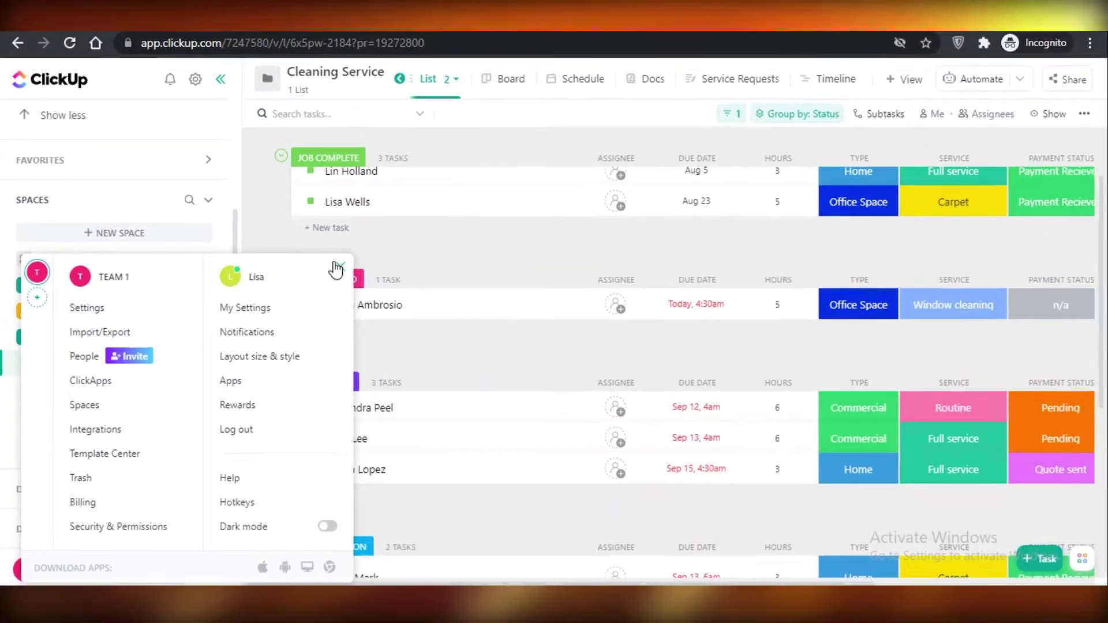
click(370, 242)
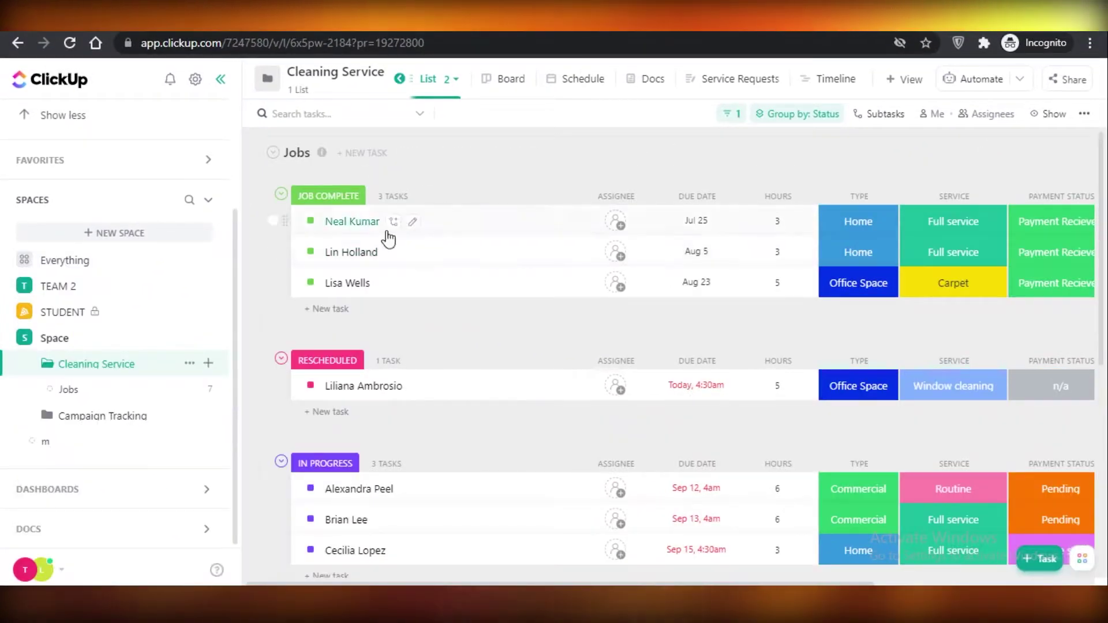
Look through the Board, Schedule and Docs views, ending on the Service Requests form view
click(505, 85)
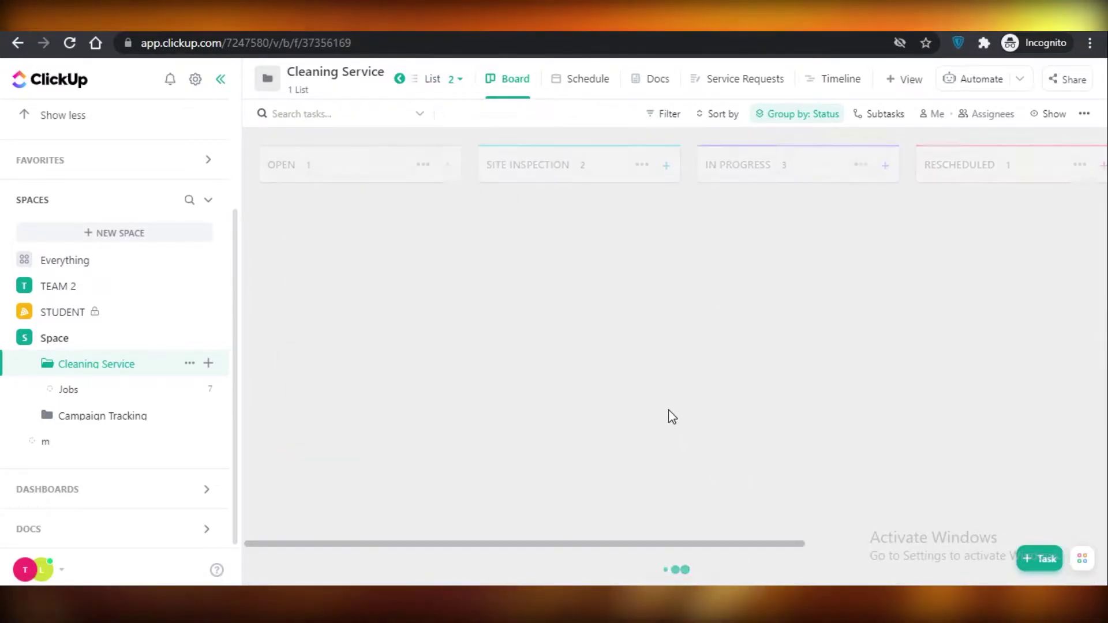
click(607, 84)
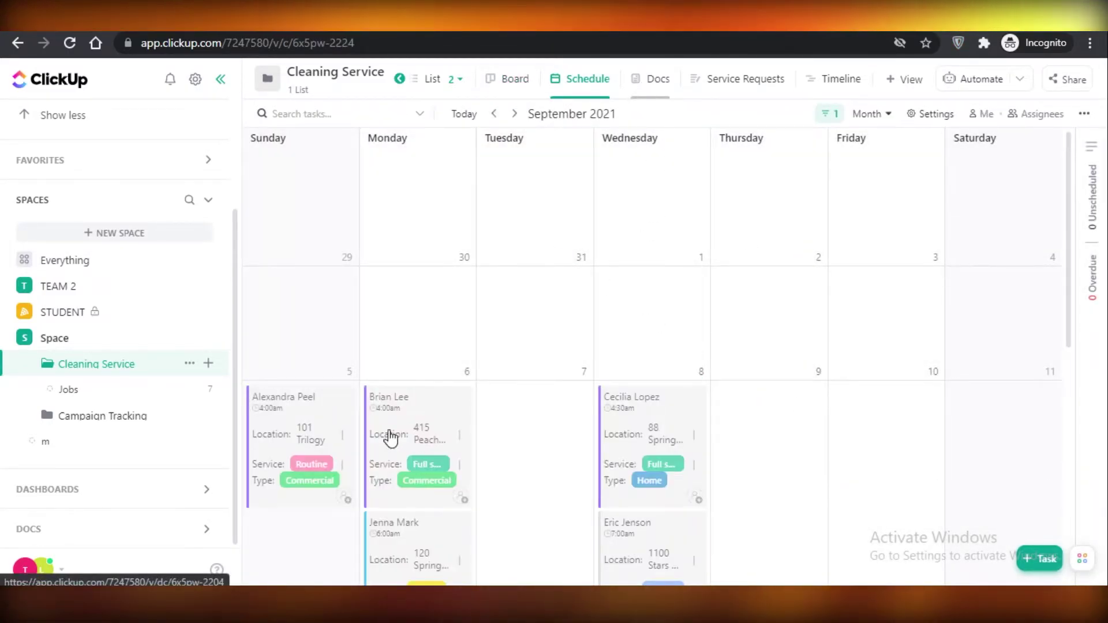
click(652, 78)
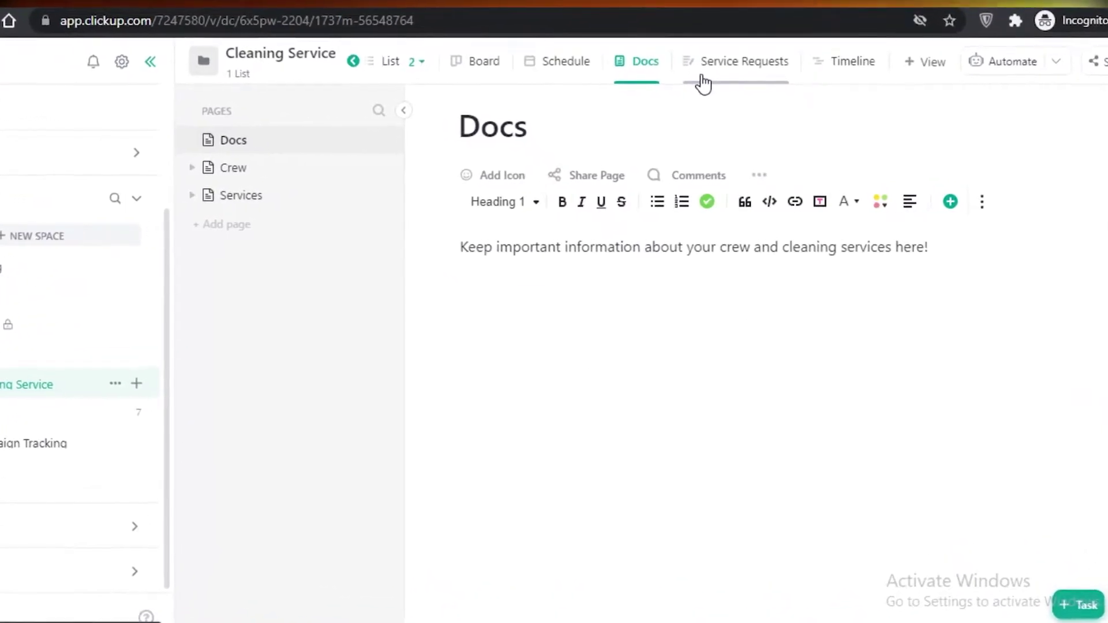
click(705, 62)
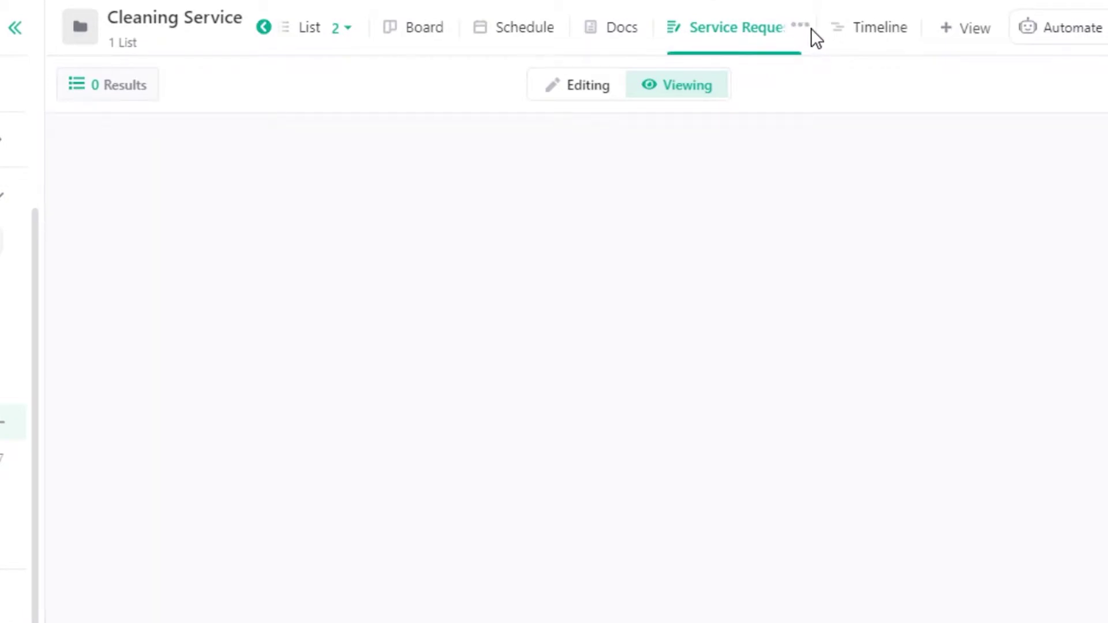
click(810, 28)
click(876, 33)
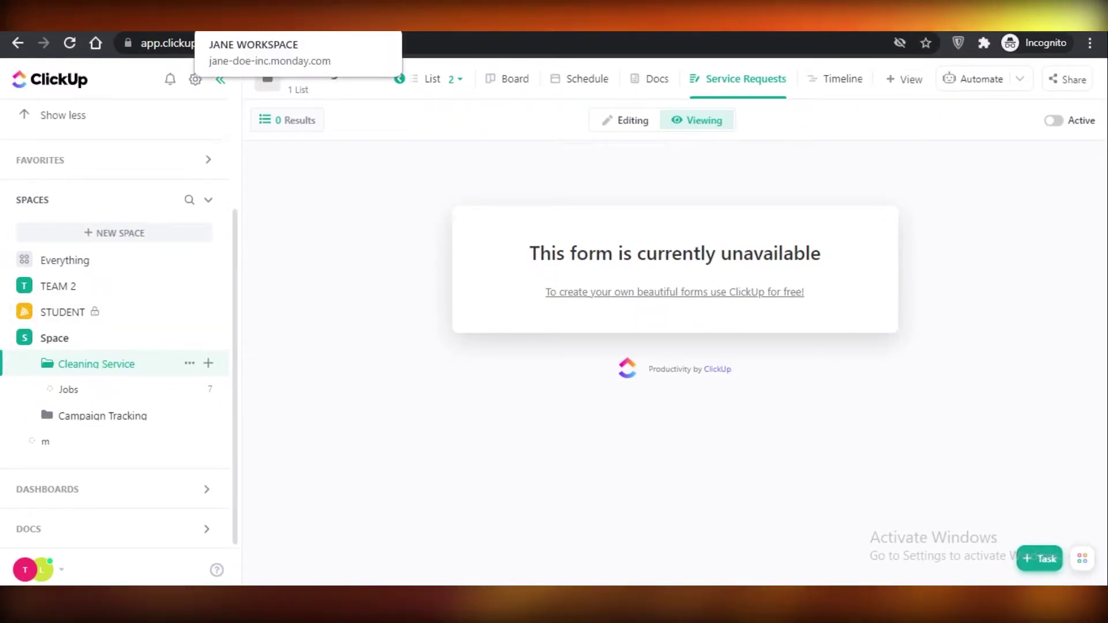
Switch to the monday.com board and begin adding a new item to the Management group
key(ctrl+Tab)
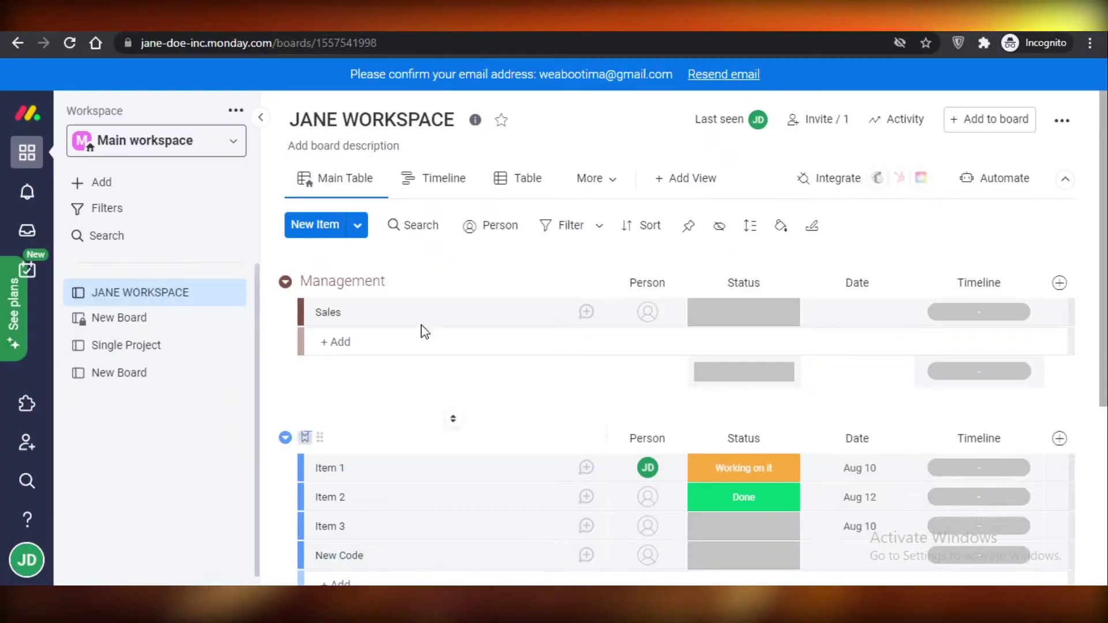
scroll(792, 230, down, 5)
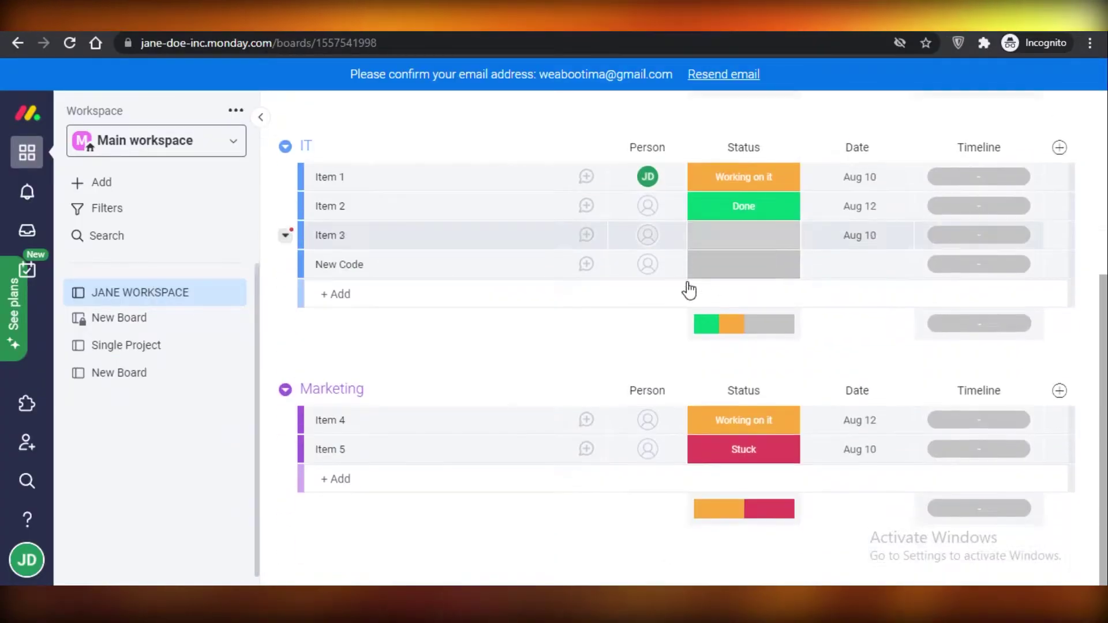
scroll(500, 316, up, 5)
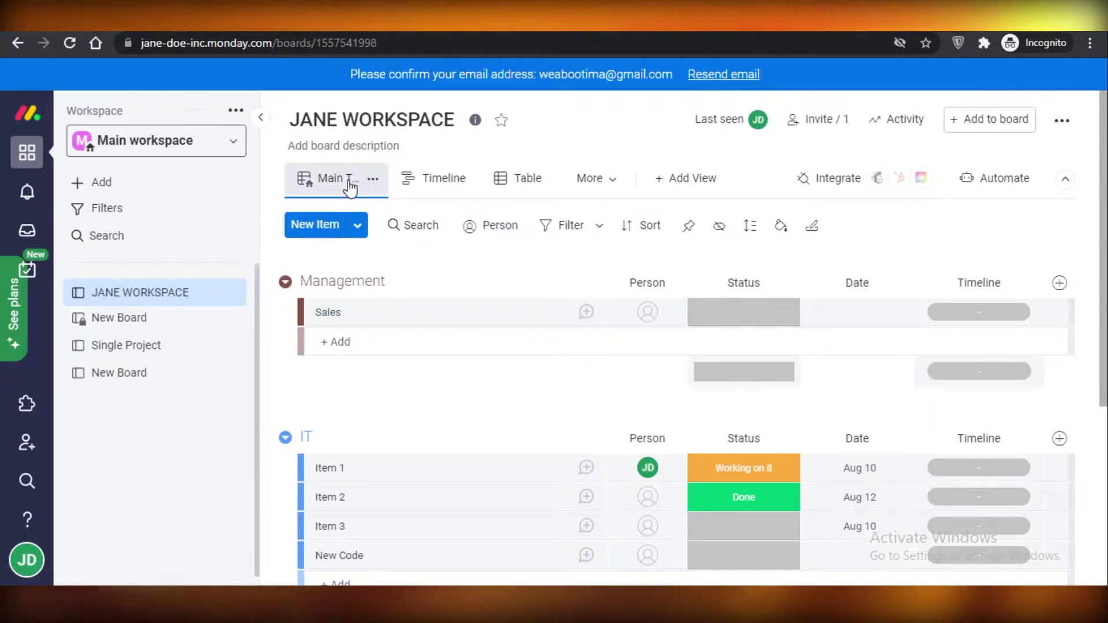
click(376, 341)
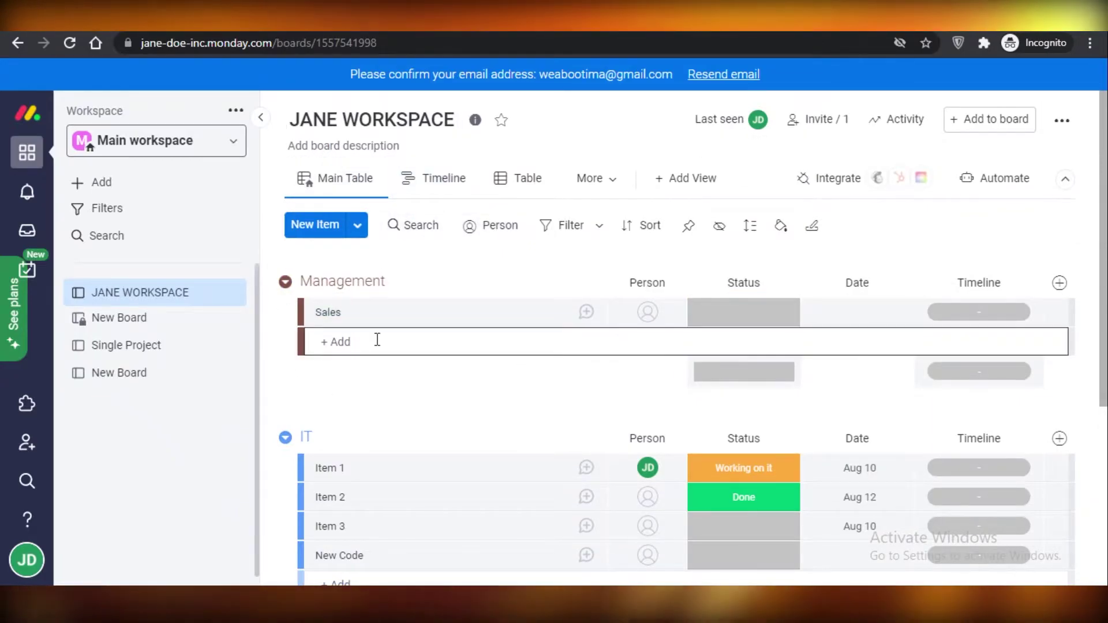
scroll(354, 323, down, 3)
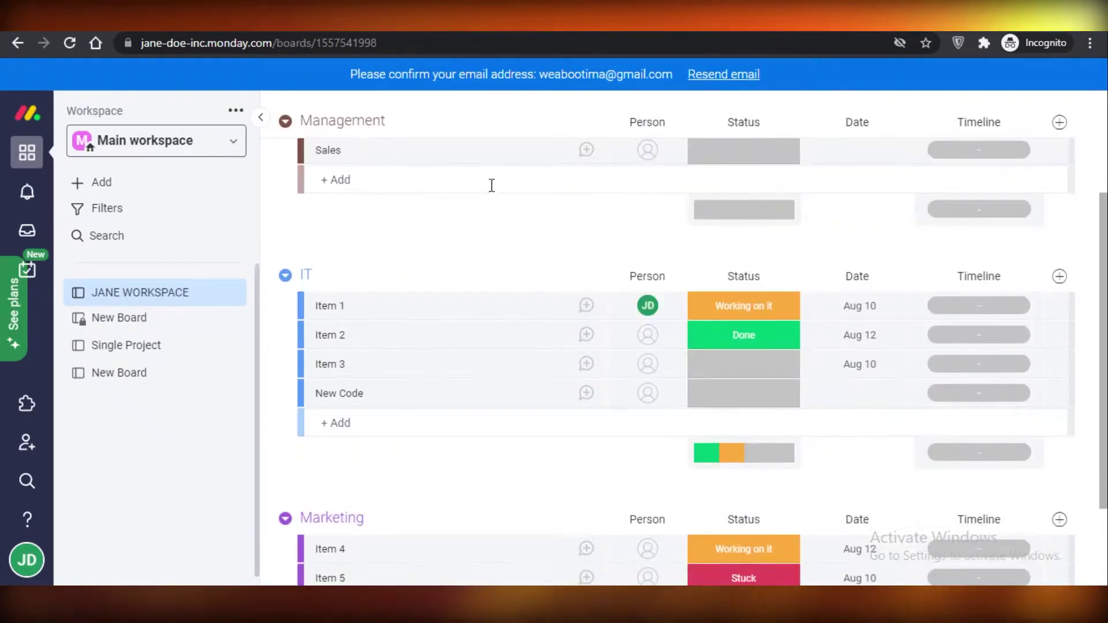
scroll(502, 168, up, 1)
Inspect the Sales item's details and its Add View option, then close the item panel
click(474, 238)
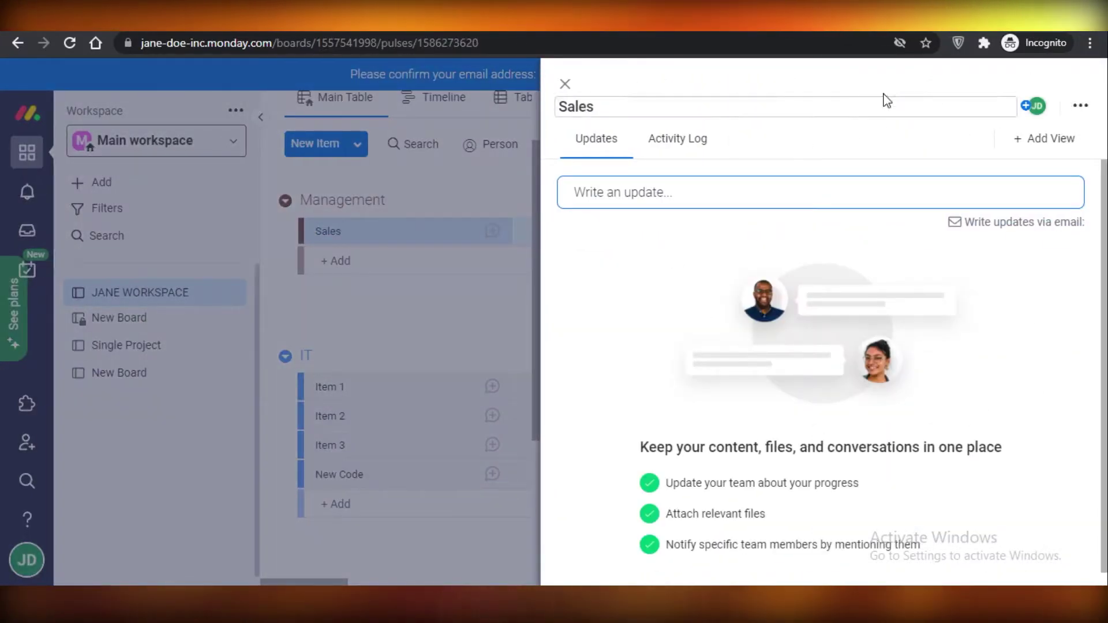
scroll(722, 304, down, 1)
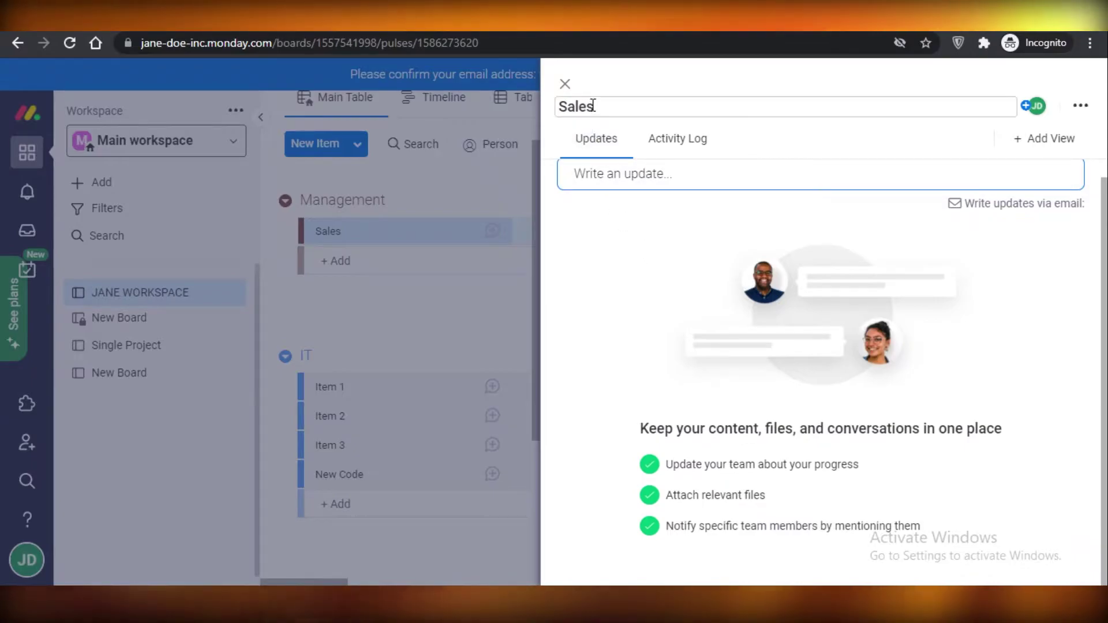
scroll(799, 267, up, 1)
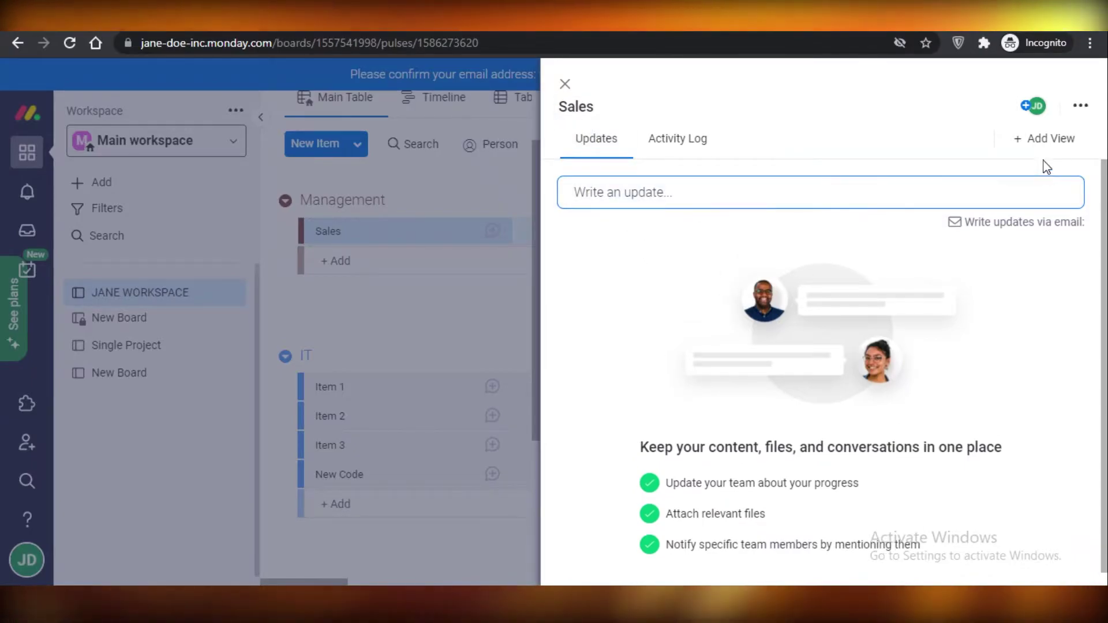
click(1044, 140)
click(1005, 110)
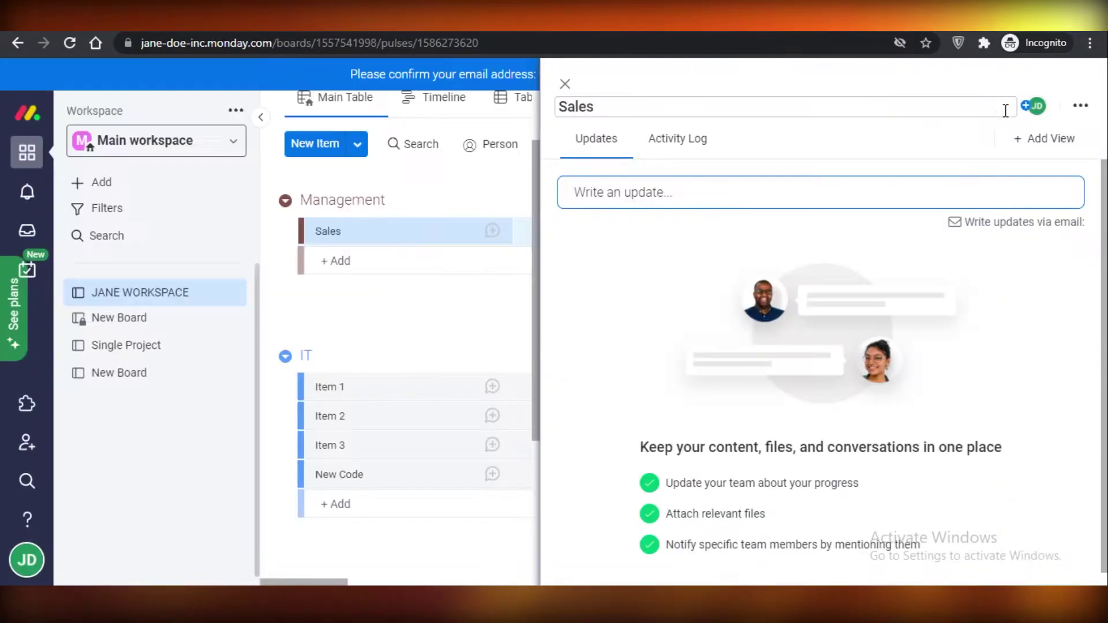
key(Escape)
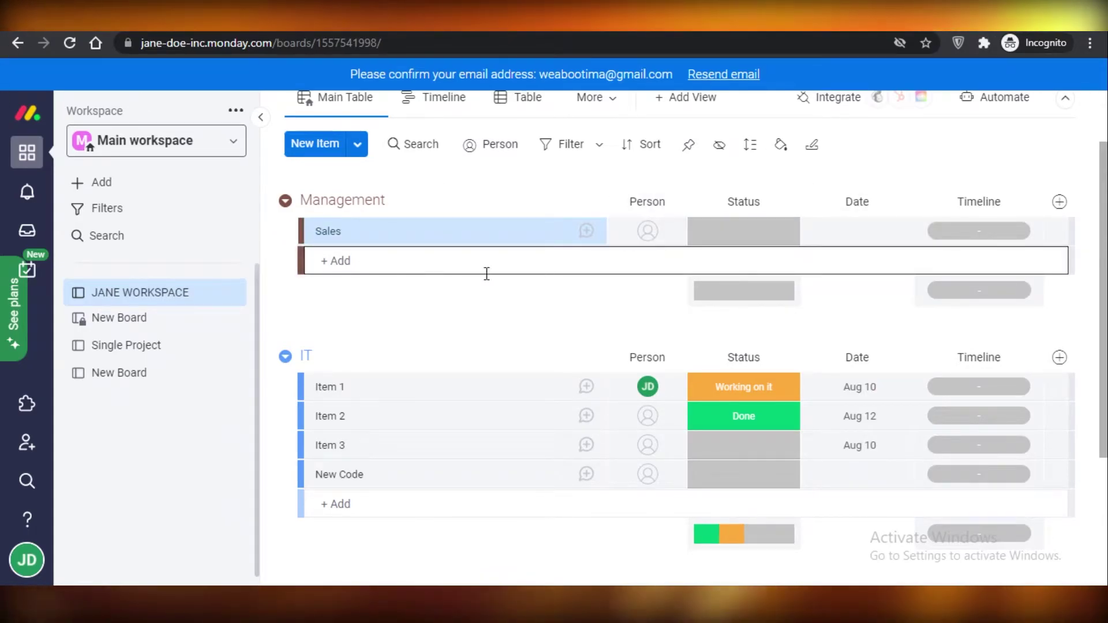
scroll(423, 396, down, 3)
click(430, 284)
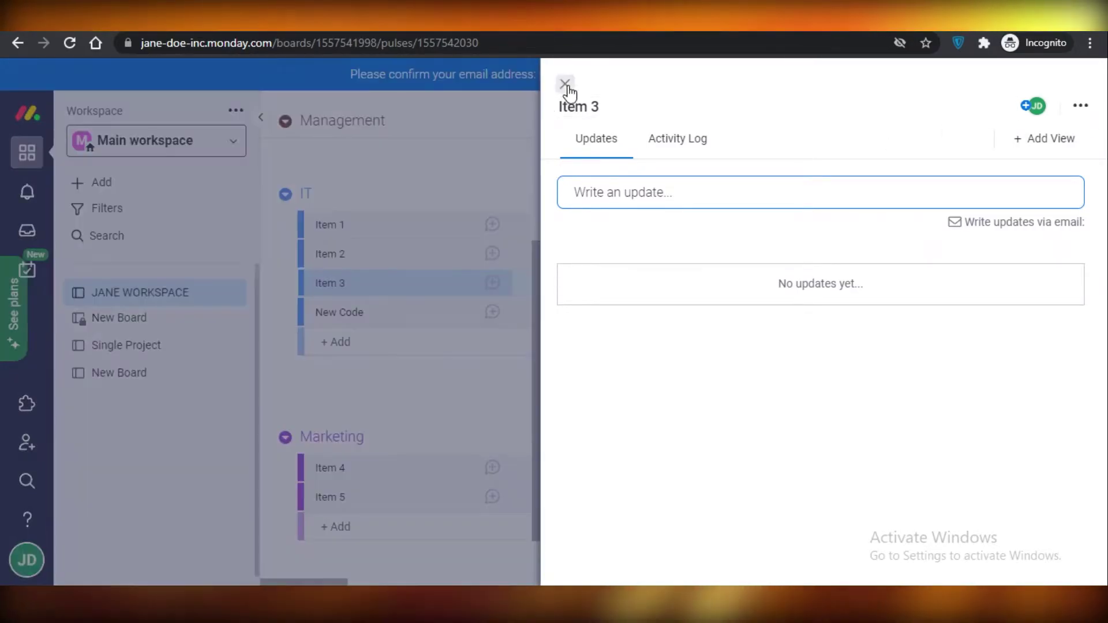
click(566, 84)
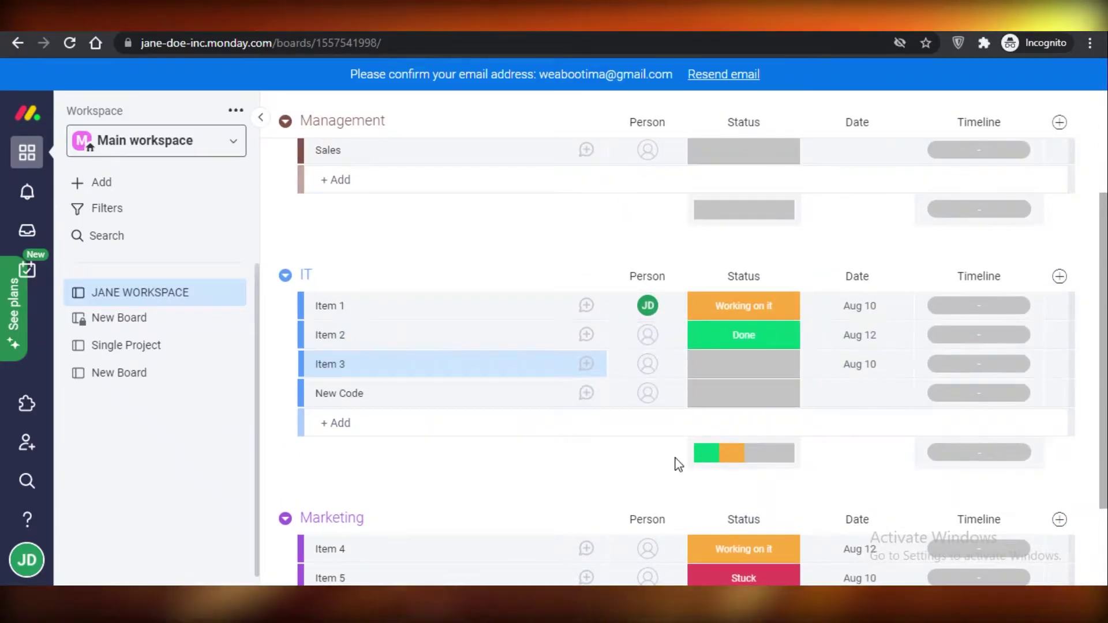
scroll(676, 462, down, 2)
scroll(546, 426, up, 1)
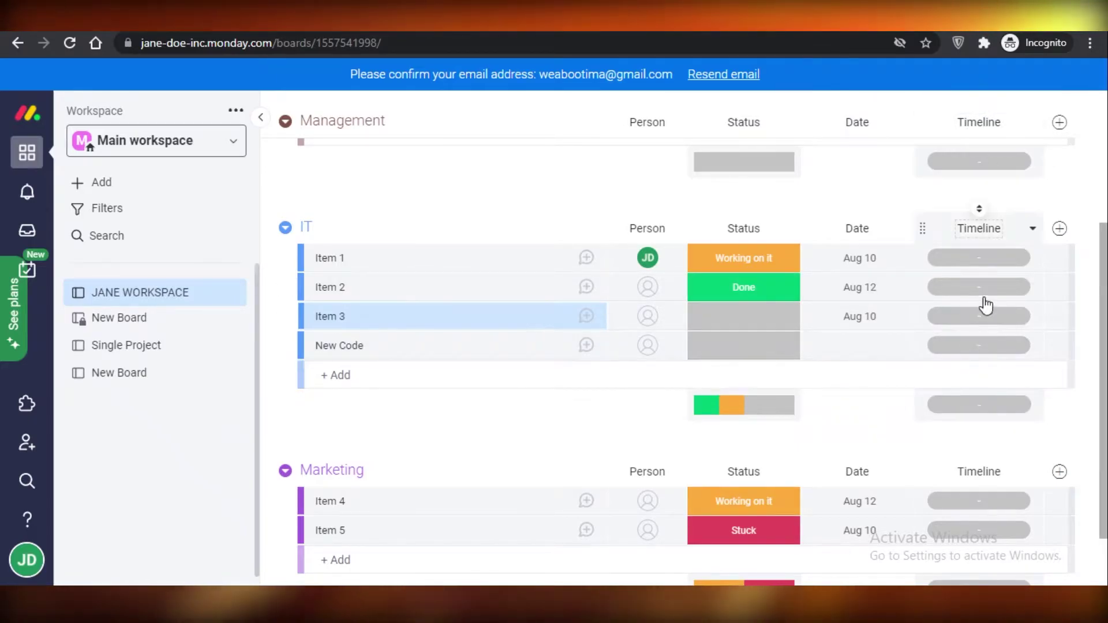
scroll(1092, 406, up, 4)
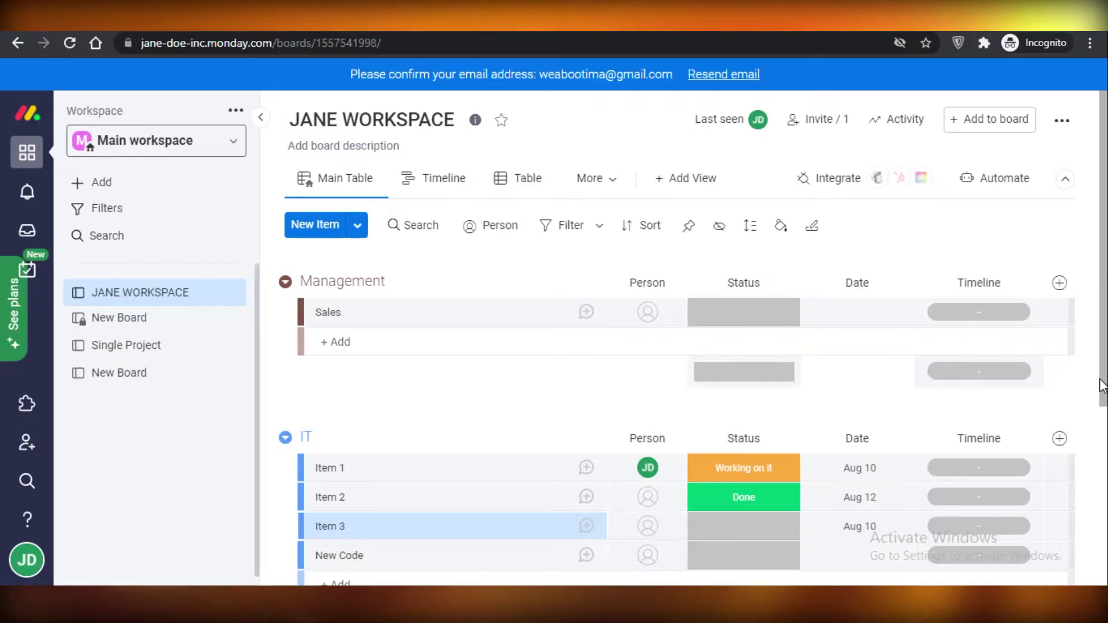
Move from Timeline to Table view, check the Integrations Center, then bring up the workspace list
click(410, 180)
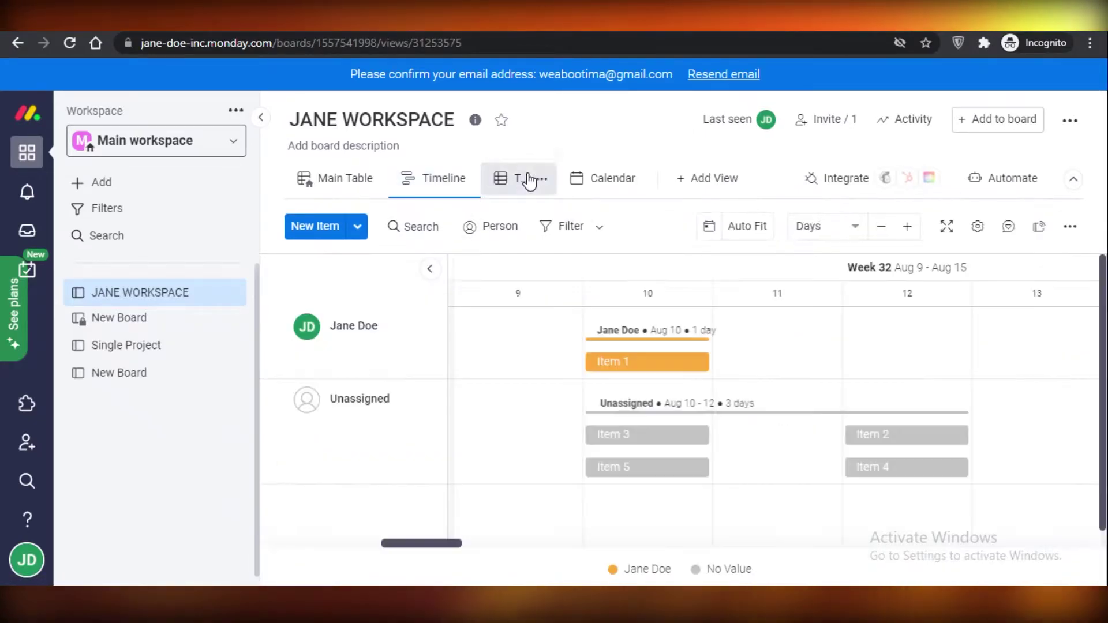
click(526, 178)
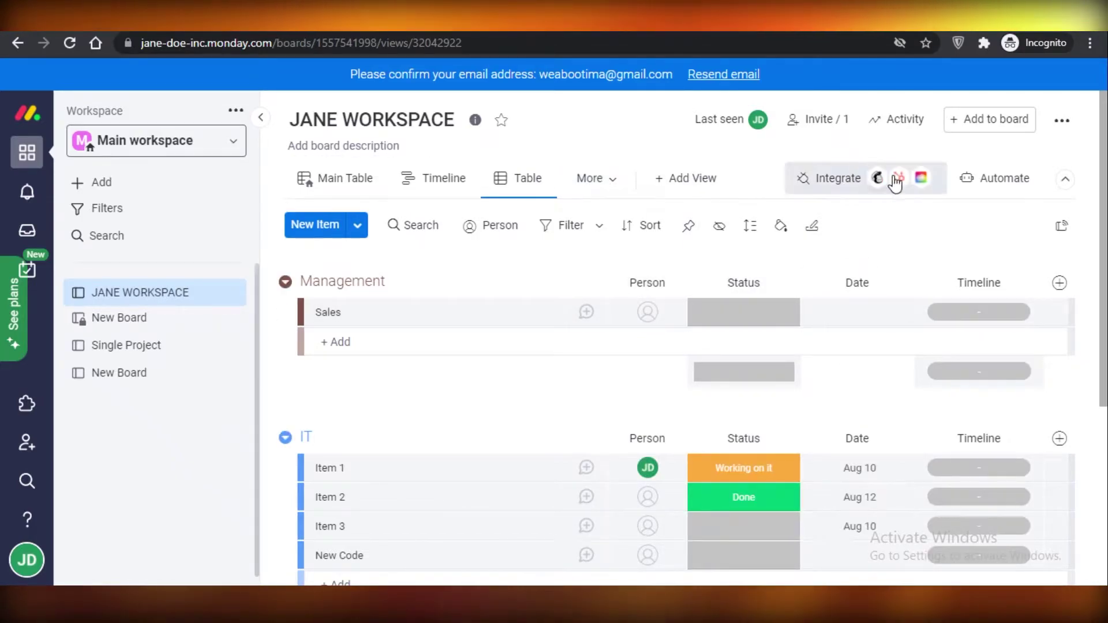
click(840, 180)
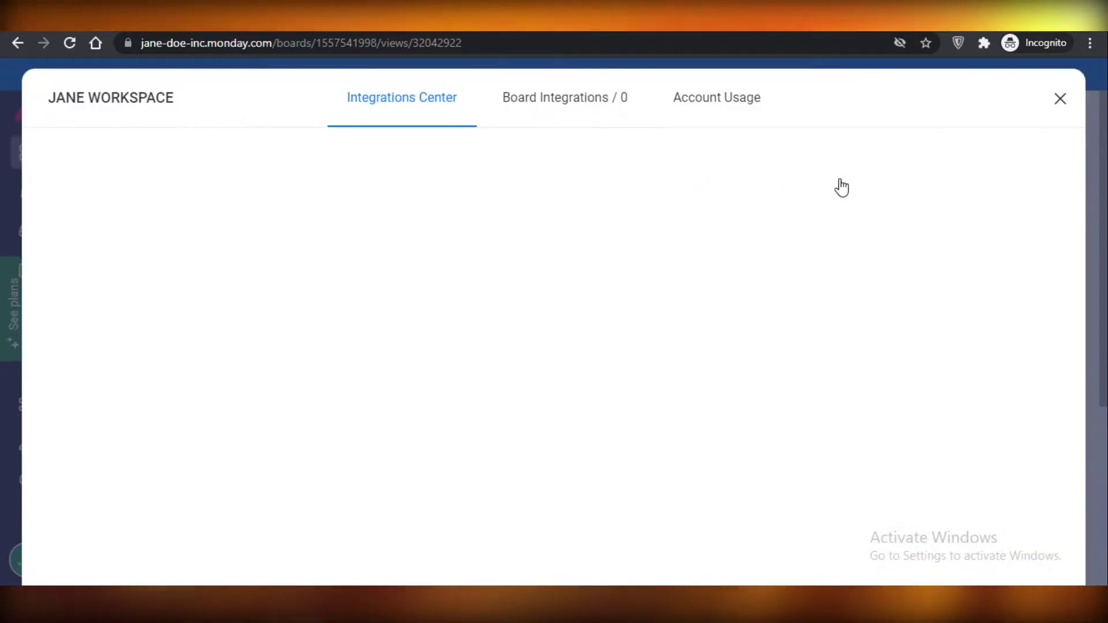
click(1061, 99)
click(107, 140)
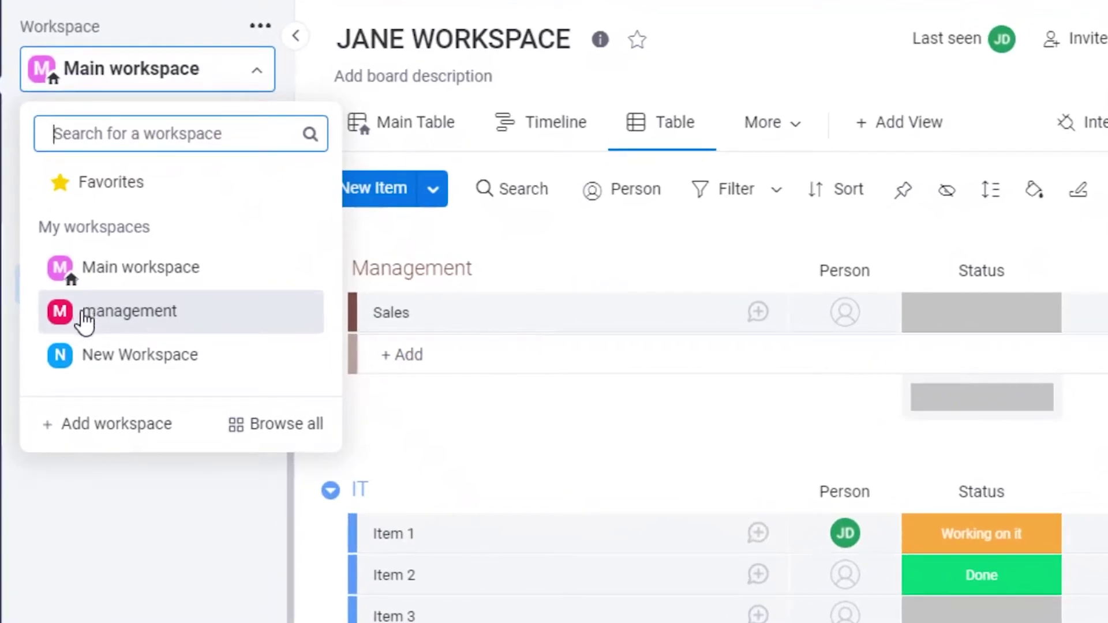
Switch to the management workspace and show its empty Notifications panel
click(145, 310)
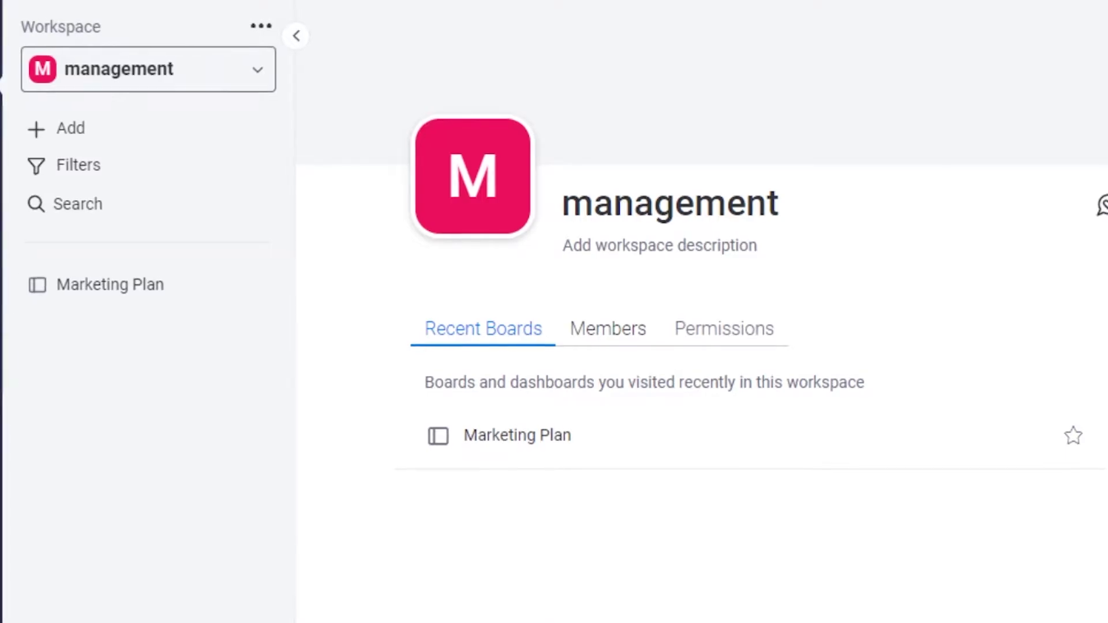
click(28, 150)
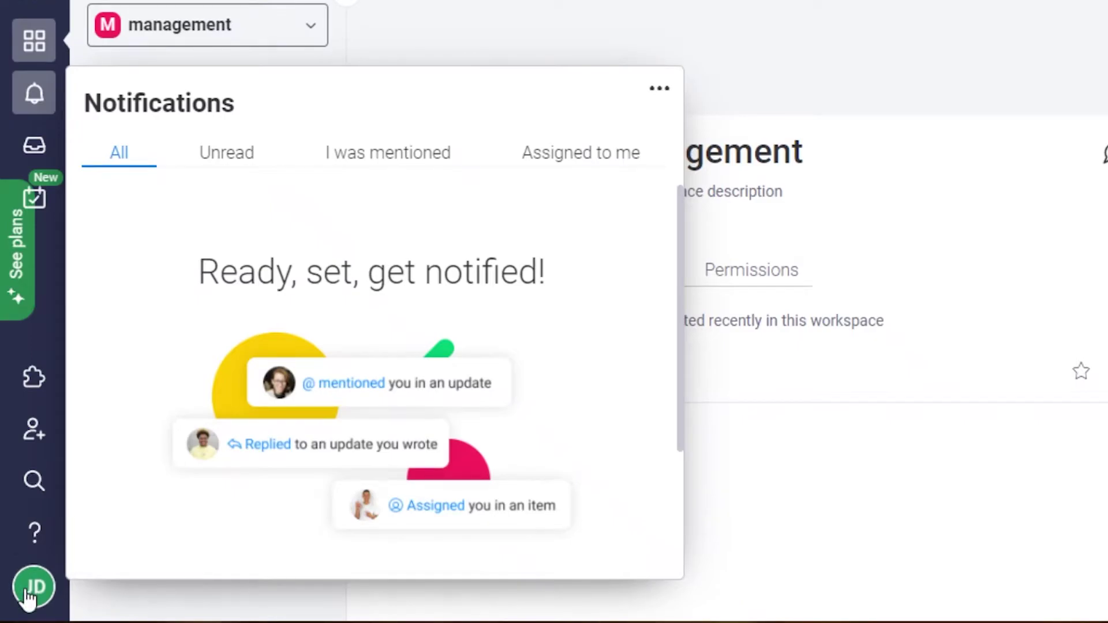
Check the account menu, then choose New Workspace from the workspace list
click(27, 598)
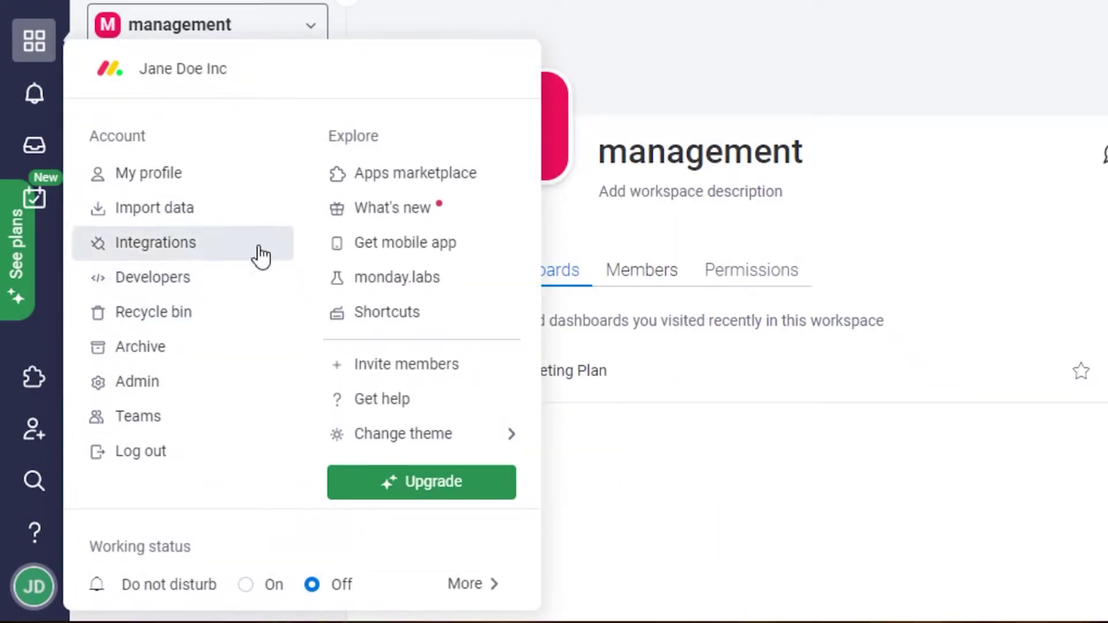
click(870, 413)
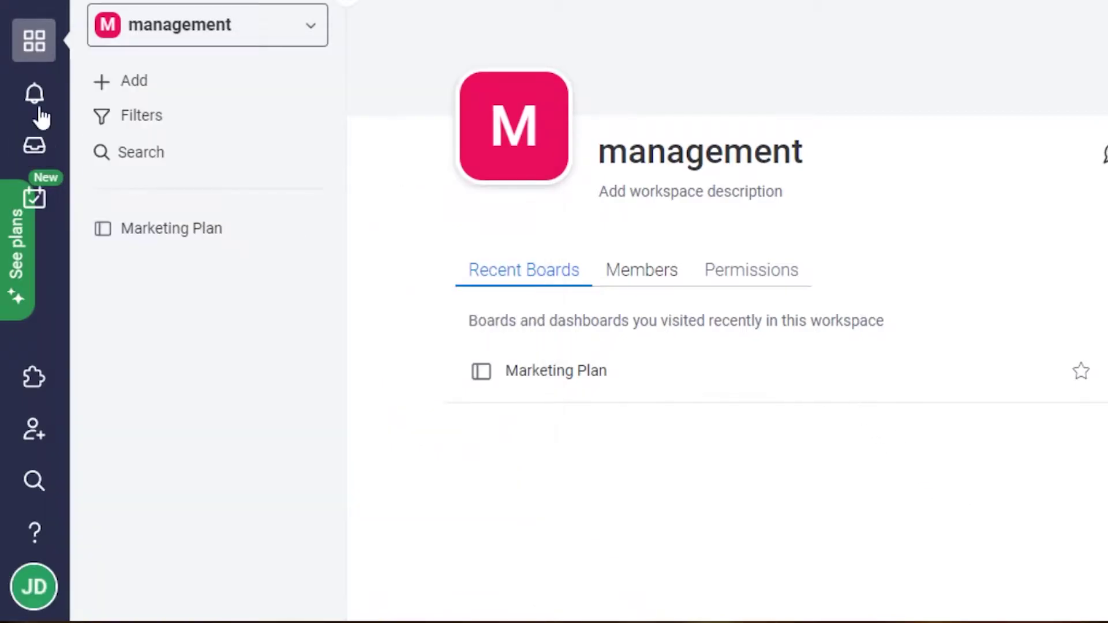
click(207, 24)
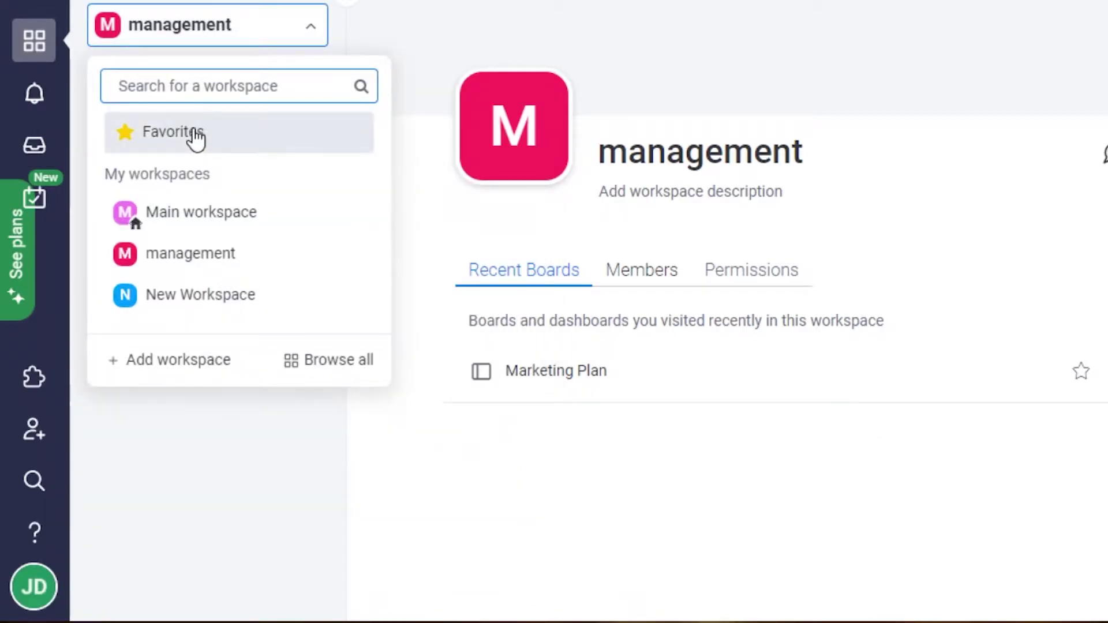
click(196, 296)
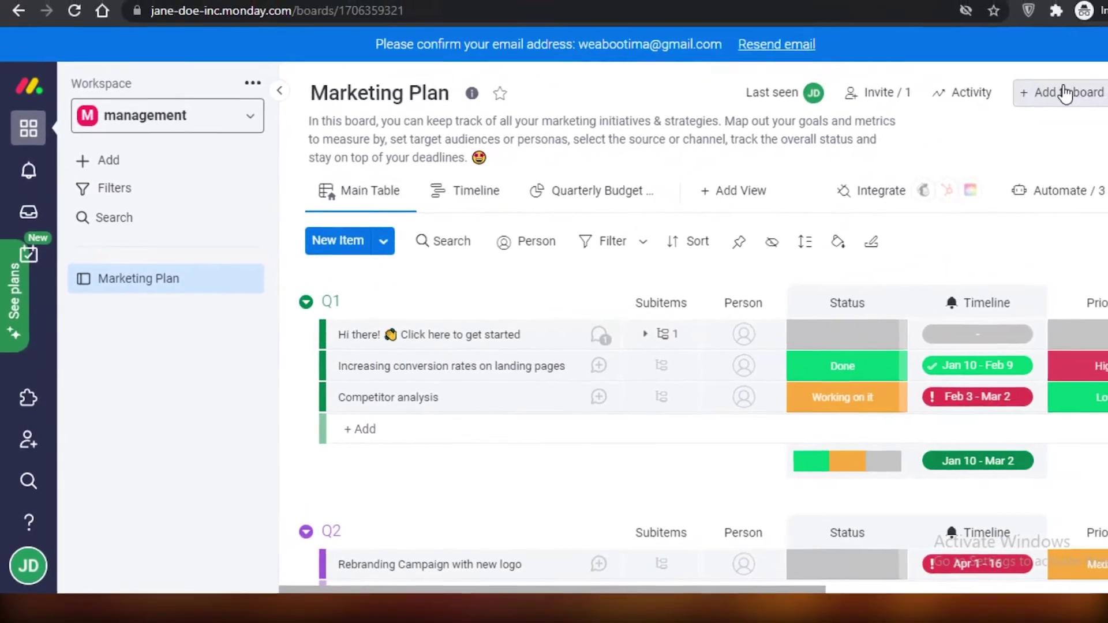
Scroll through the Marketing Plan board's Q1–Q4 groups
scroll(512, 260, down, 1)
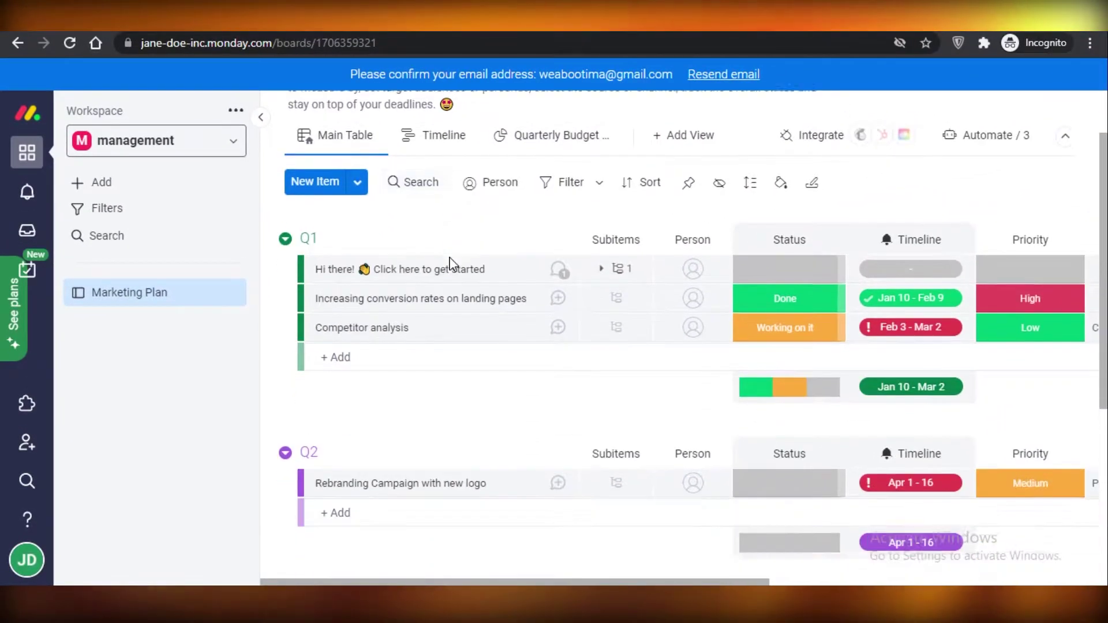
scroll(651, 317, up, 1)
scroll(755, 371, down, 1)
scroll(992, 252, down, 5)
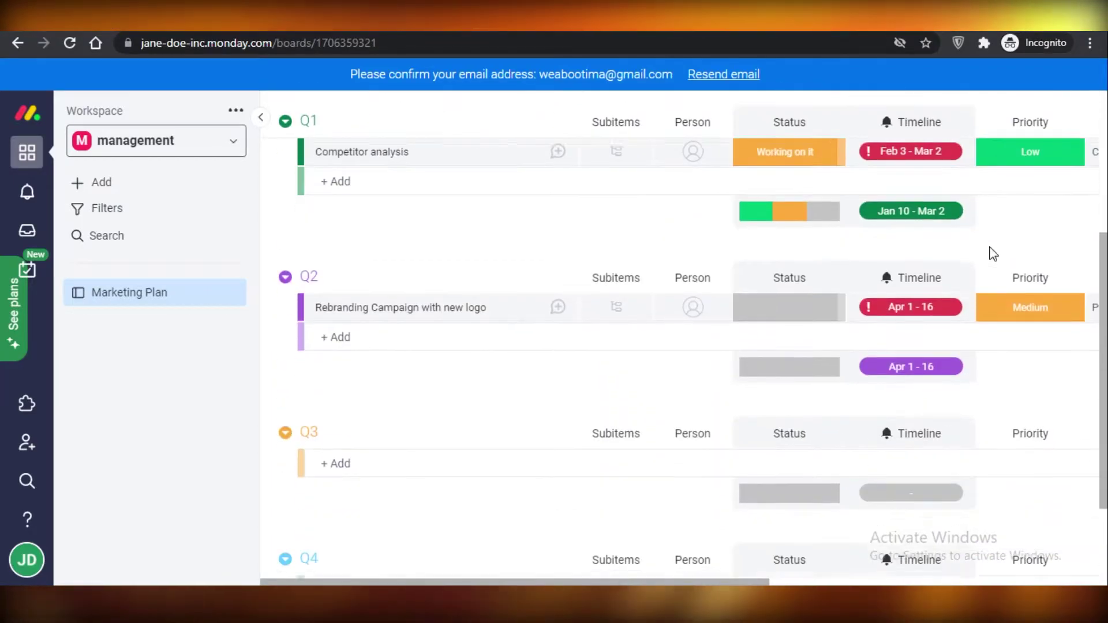
scroll(868, 290, up, 7)
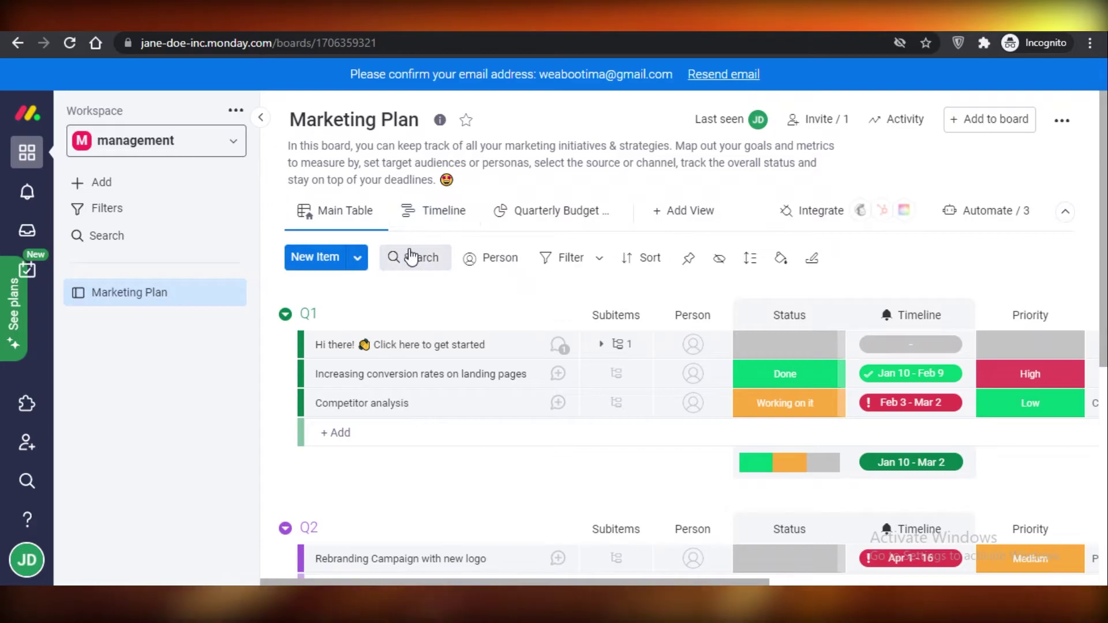
scroll(712, 203, down, 5)
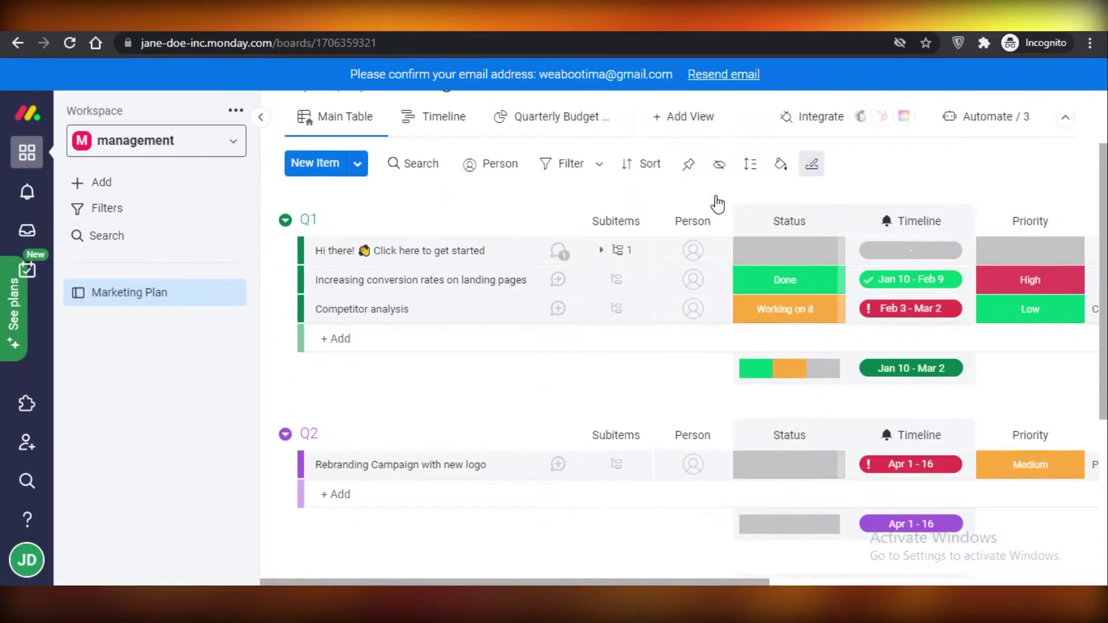
scroll(415, 279, up, 5)
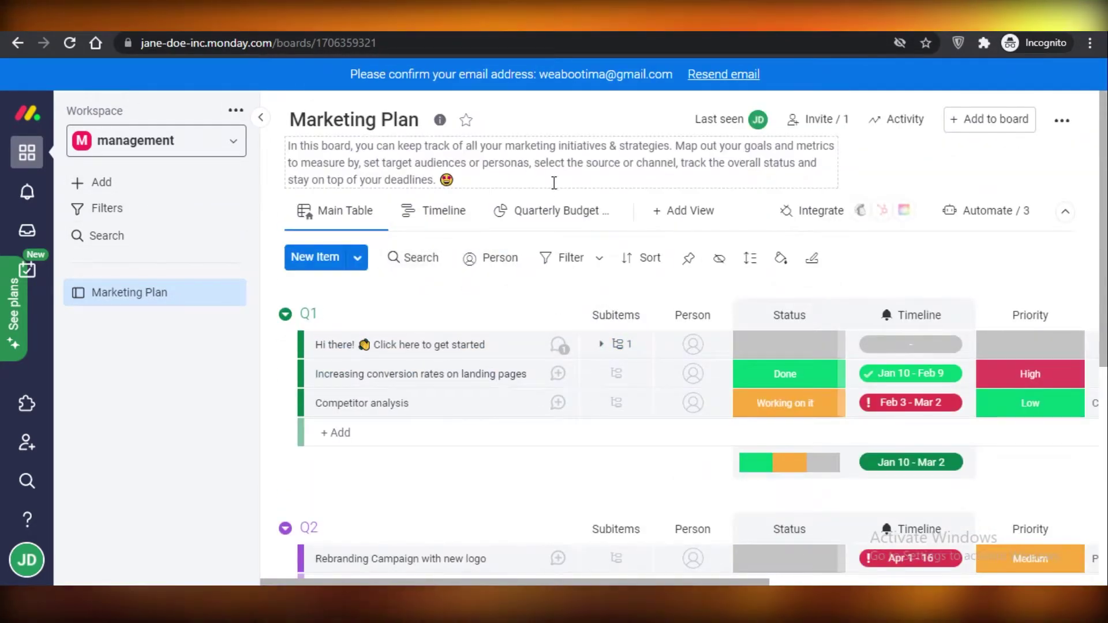
scroll(883, 302, down, 5)
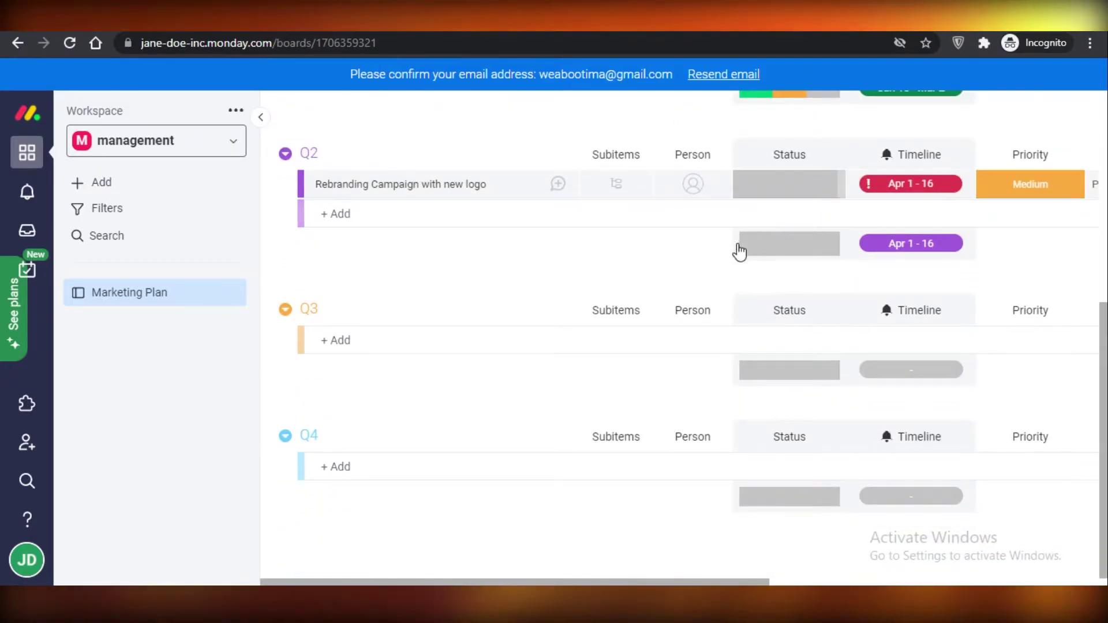
scroll(735, 250, up, 5)
Collapse the Workspace sidebar so the widened board shows its Goal column
click(260, 117)
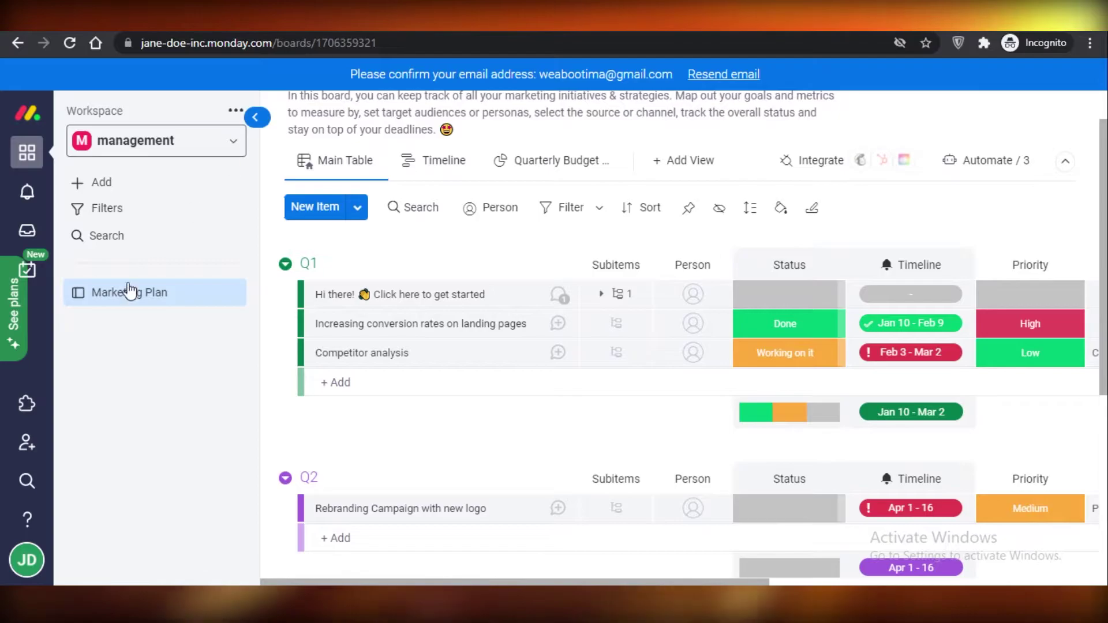
scroll(737, 247, up, 1)
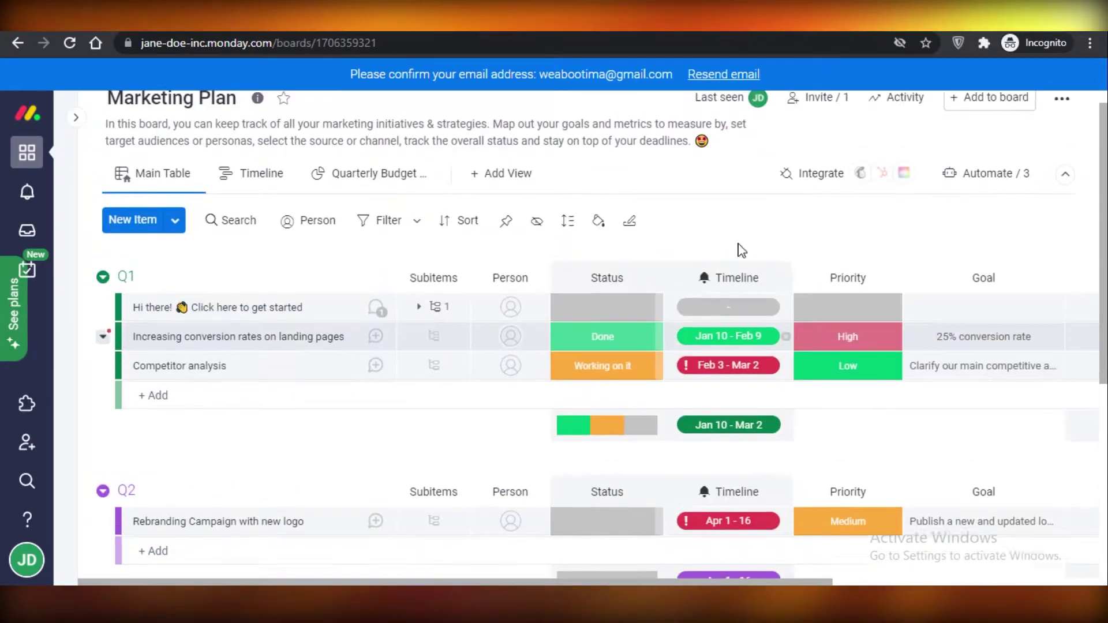
scroll(853, 372, down, 6)
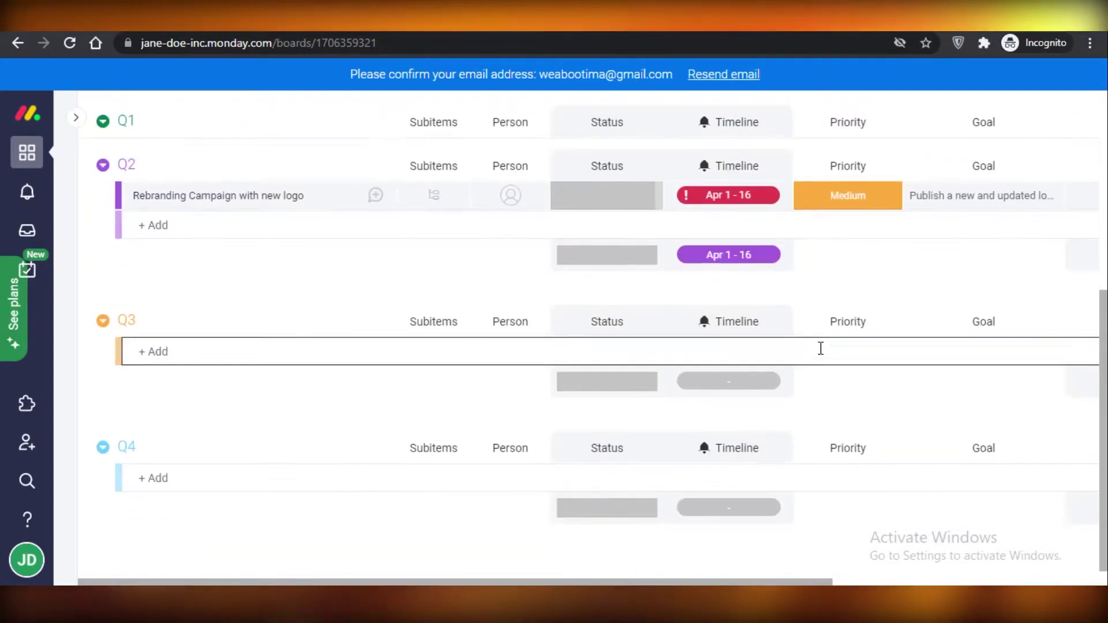
scroll(826, 356, up, 6)
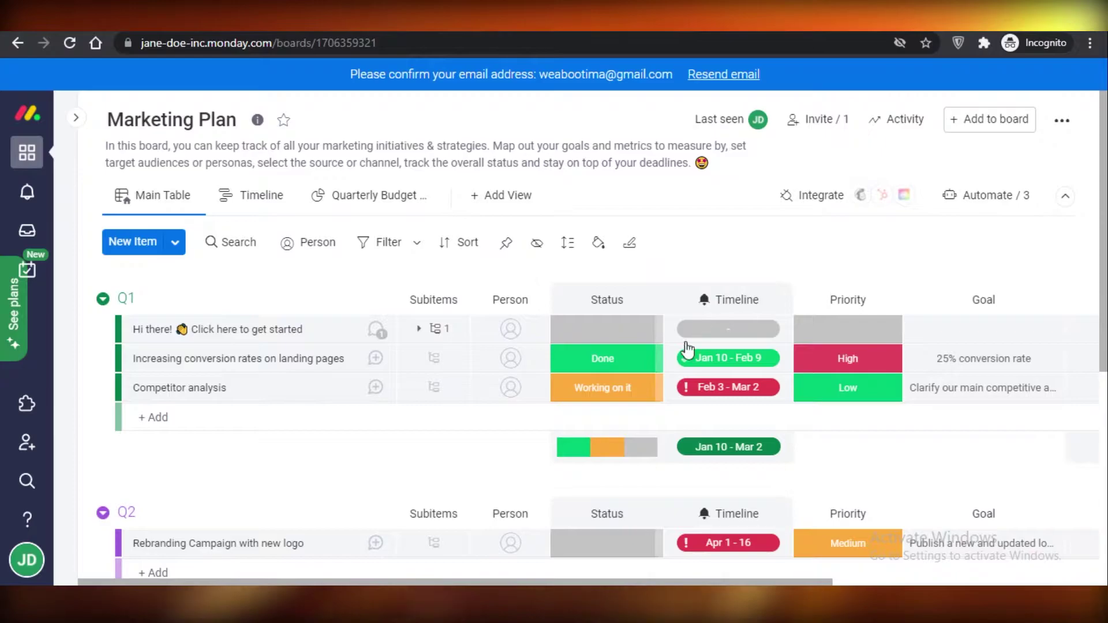
scroll(537, 312, down, 4)
scroll(503, 231, down, 2)
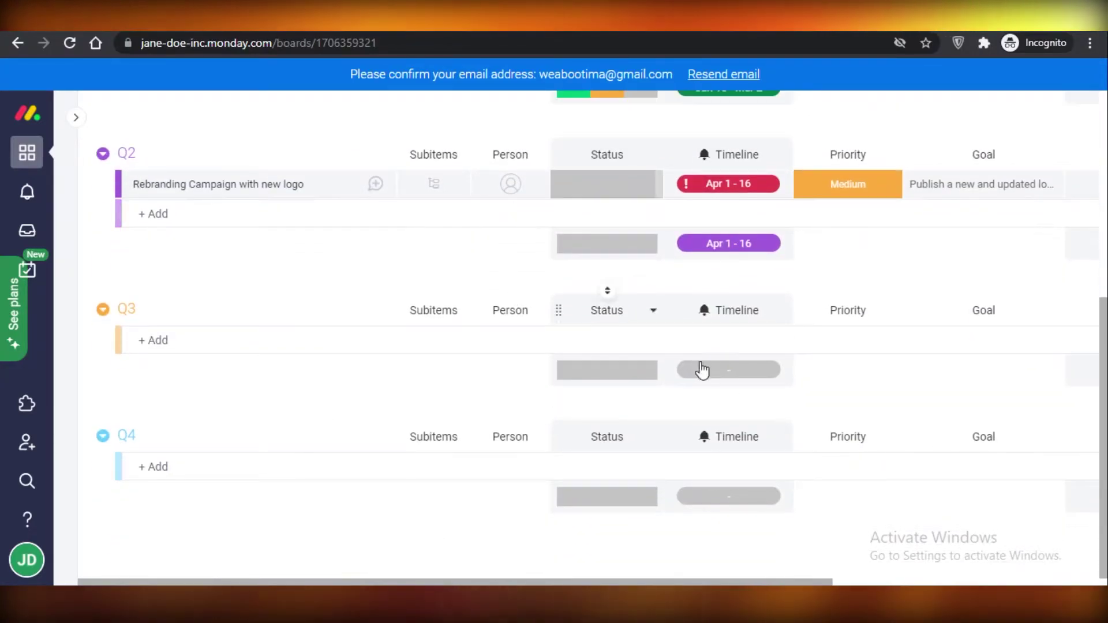
scroll(388, 332, up, 3)
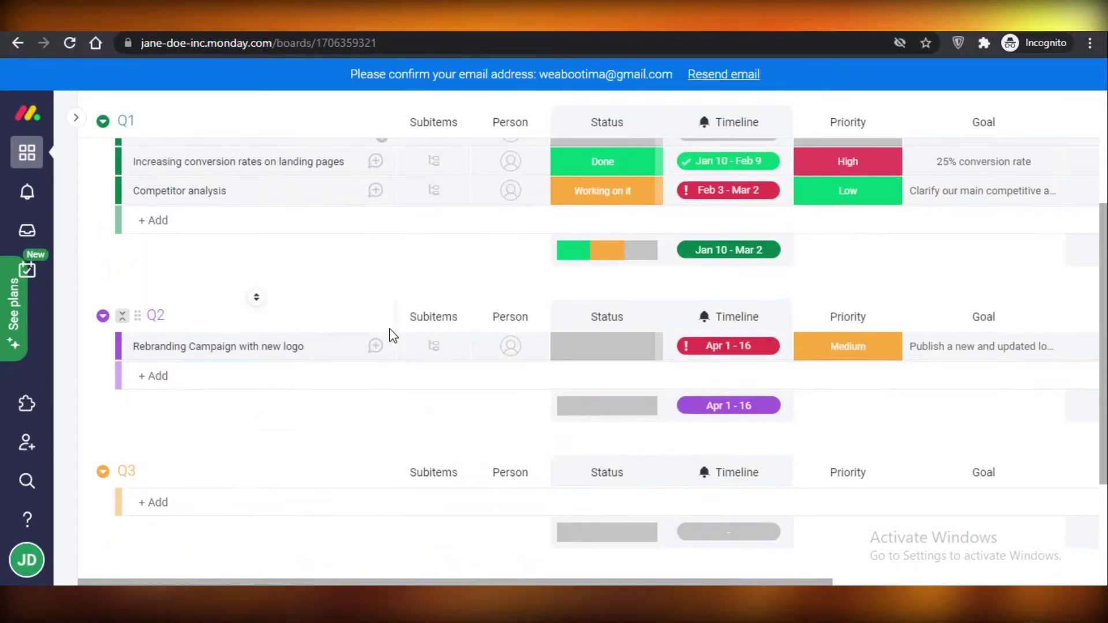
scroll(477, 202, up, 3)
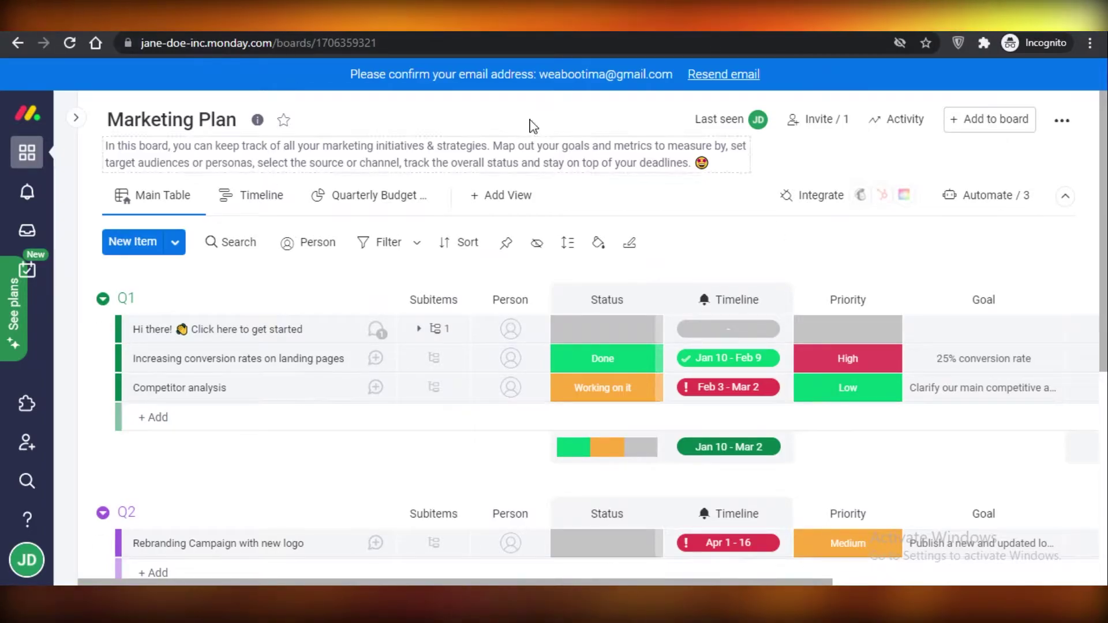
scroll(735, 307, down, 3)
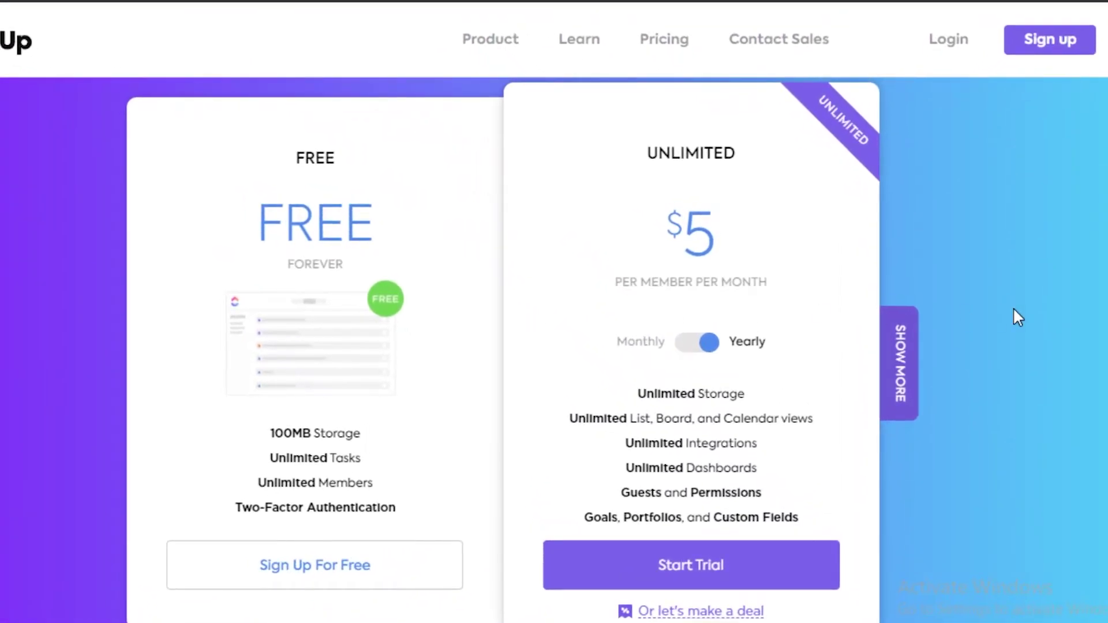
Scroll ClickUp's pricing page to the Free and $5-per-member Unlimited plan cards
scroll(660, 265, down, 10)
scroll(601, 286, up, 9)
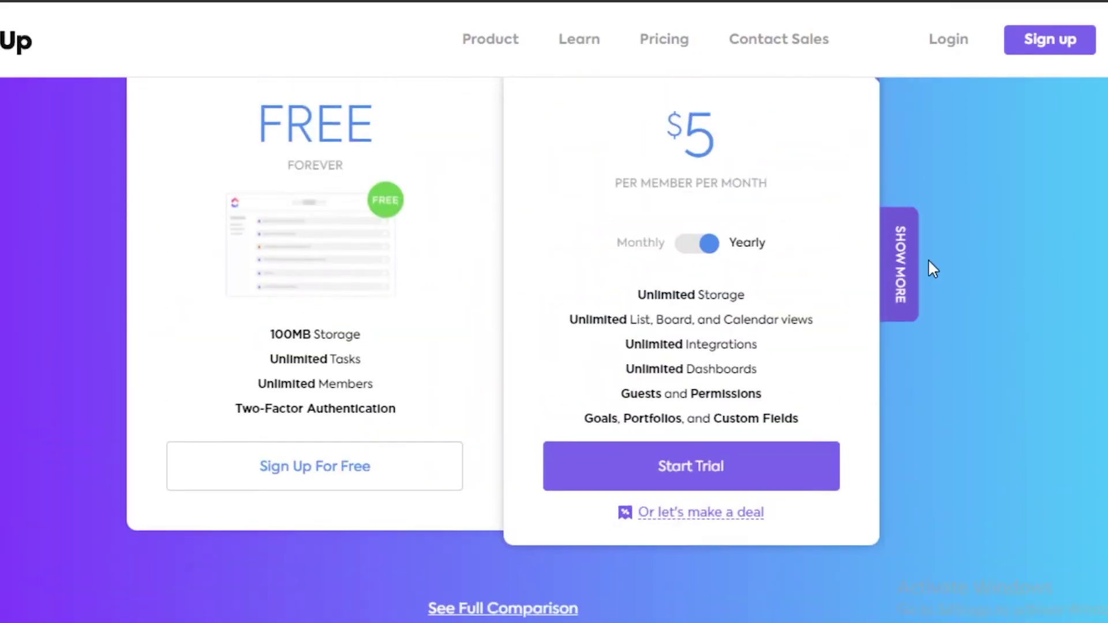
scroll(934, 269, up, 2)
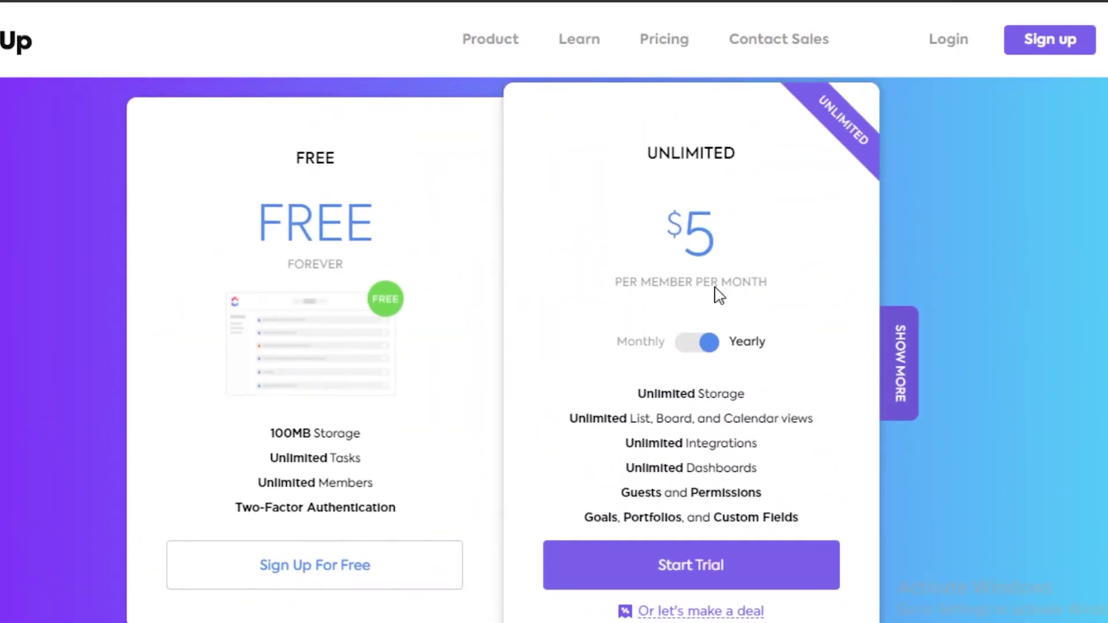
click(696, 613)
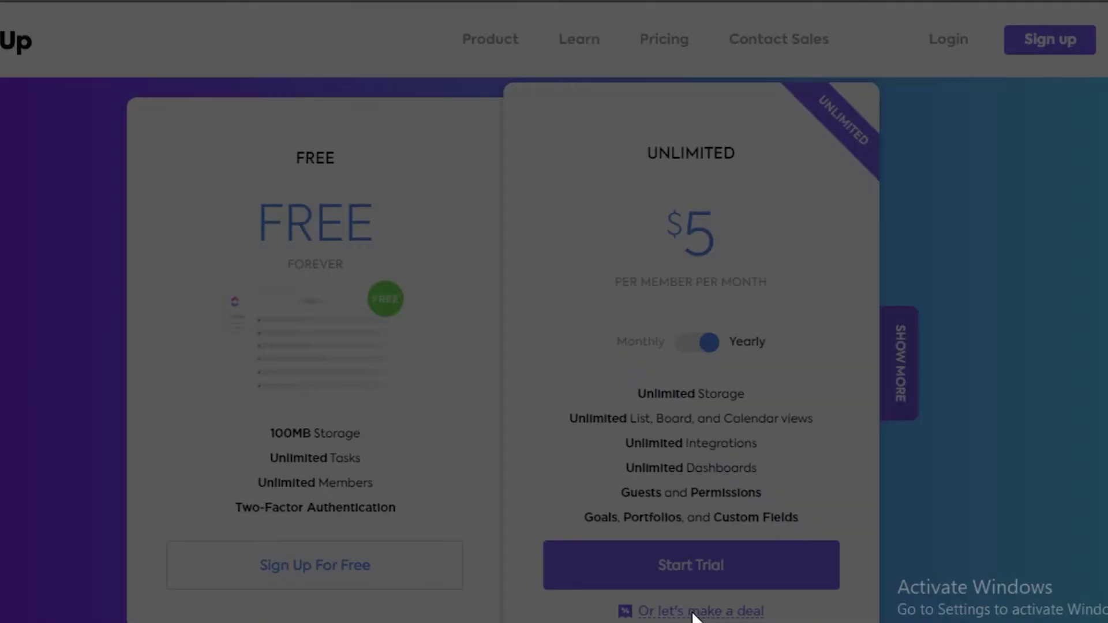
scroll(655, 415, down, 3)
scroll(763, 221, up, 3)
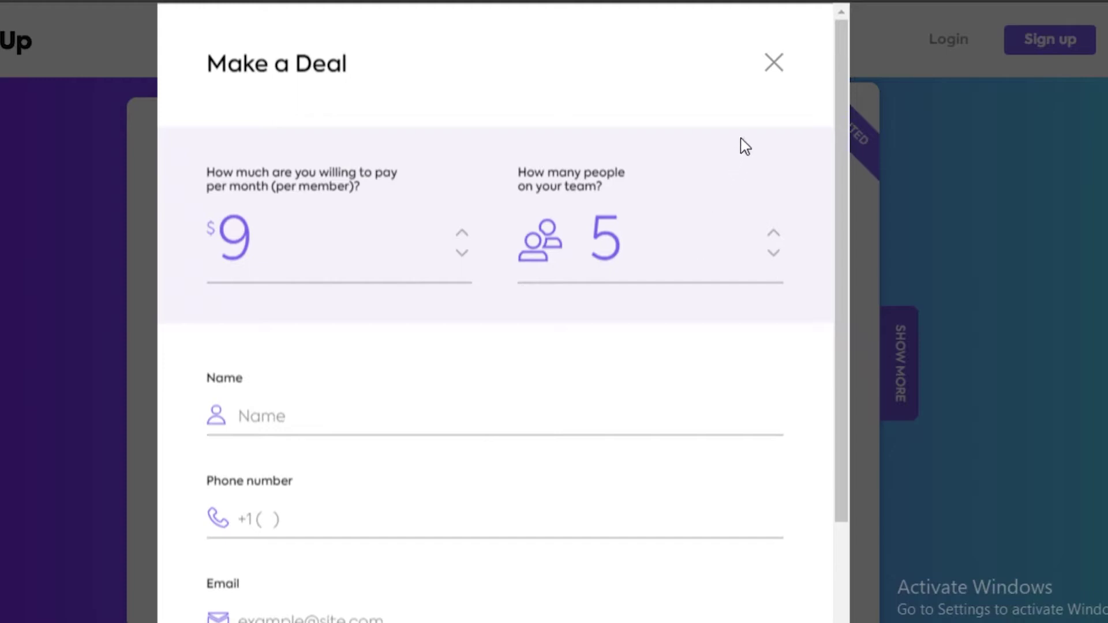
click(773, 61)
scroll(323, 370, down, 3)
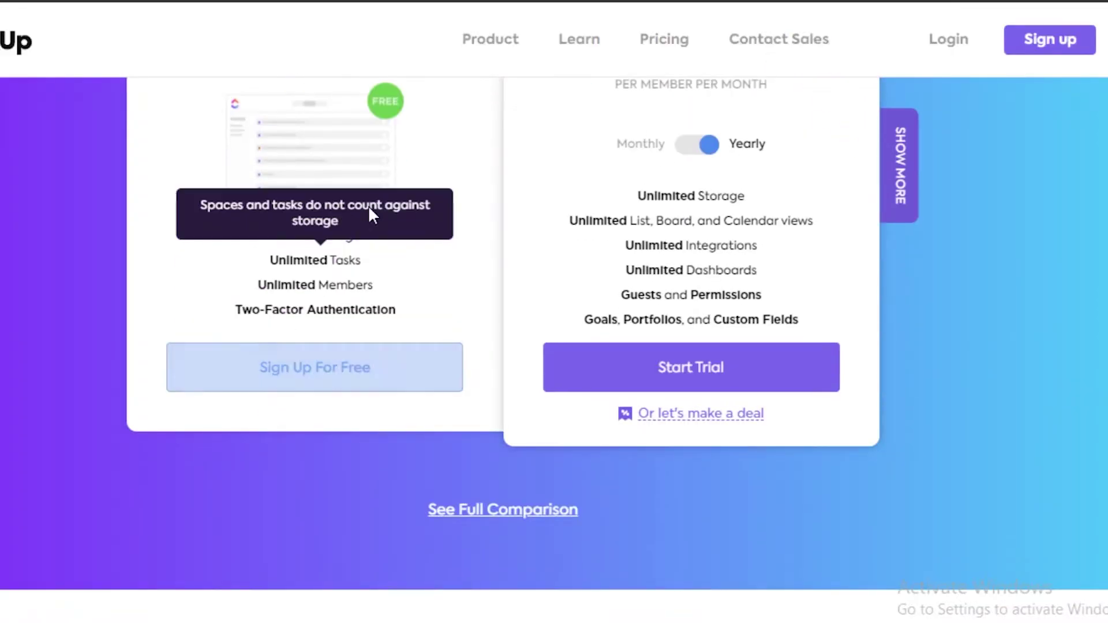
scroll(302, 275, up, 2)
scroll(219, 335, up, 4)
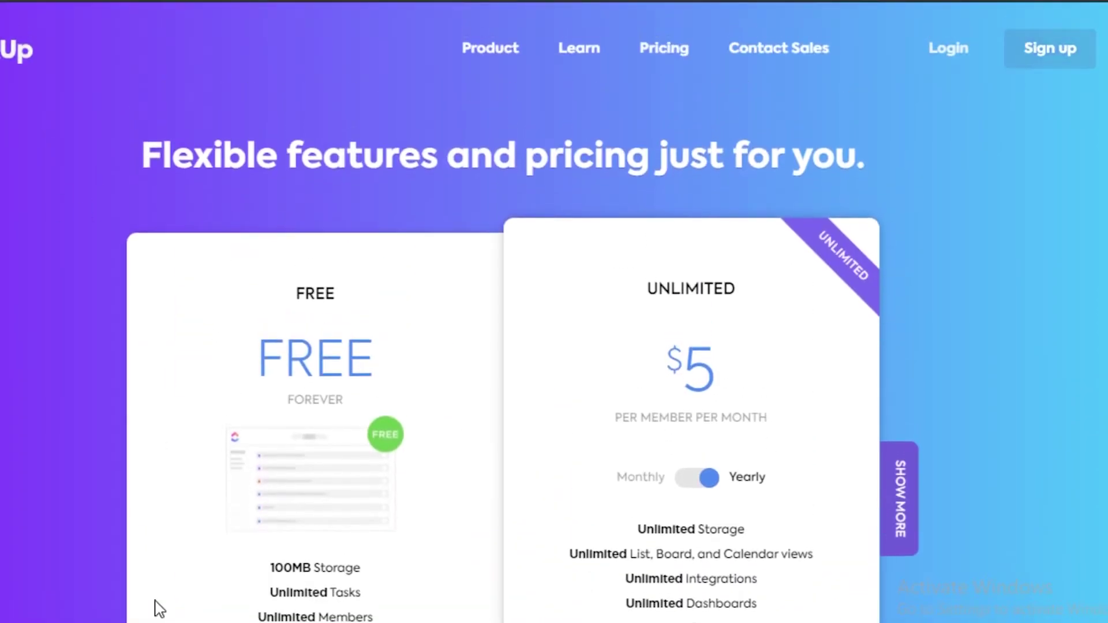
scroll(235, 250, down, 3)
scroll(303, 292, up, 2)
scroll(300, 292, down, 4)
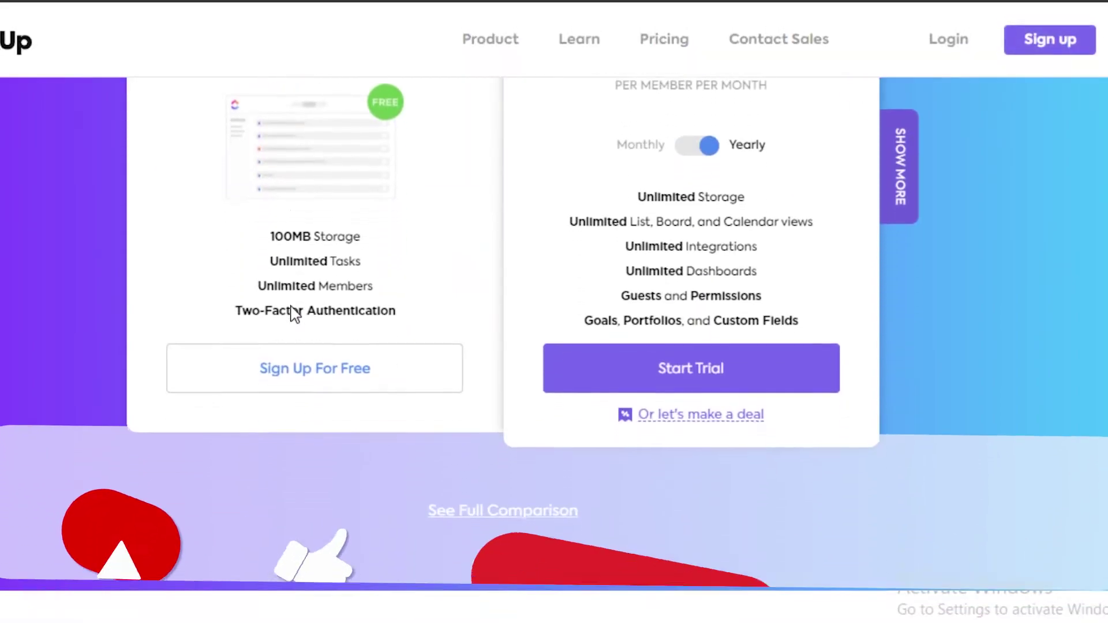
mouse_move(291, 294)
mouse_move(301, 270)
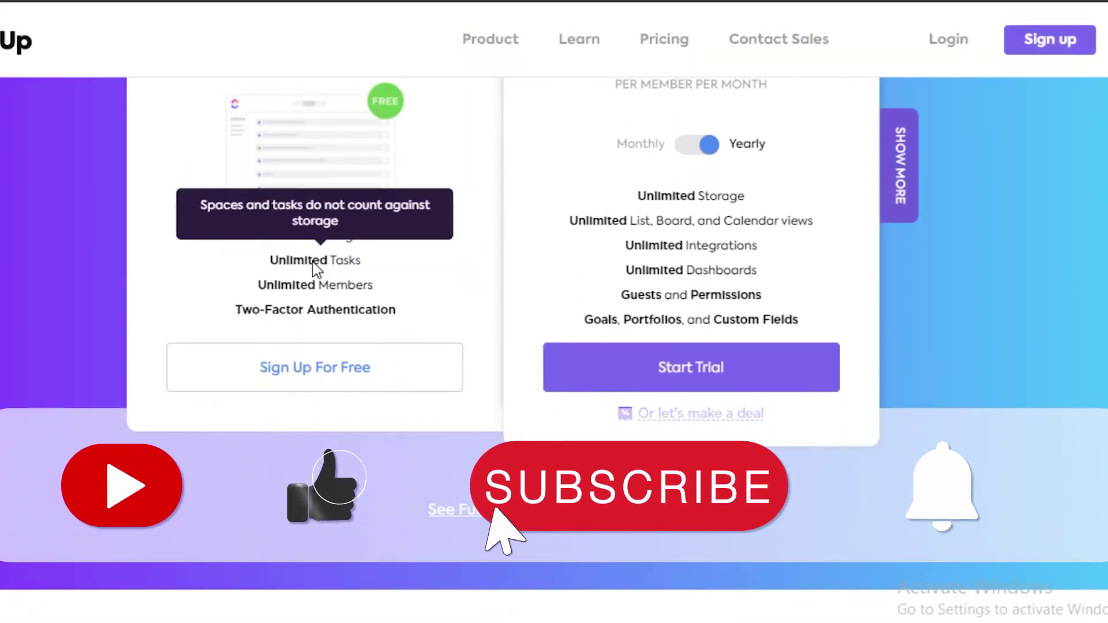
scroll(311, 248, up, 3)
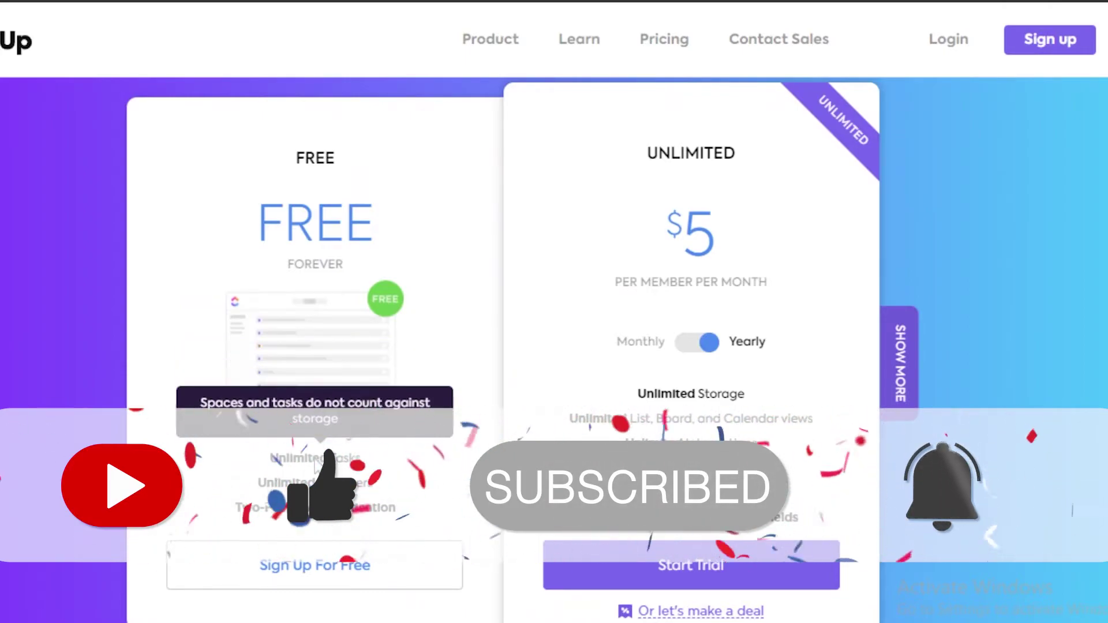
mouse_move(308, 440)
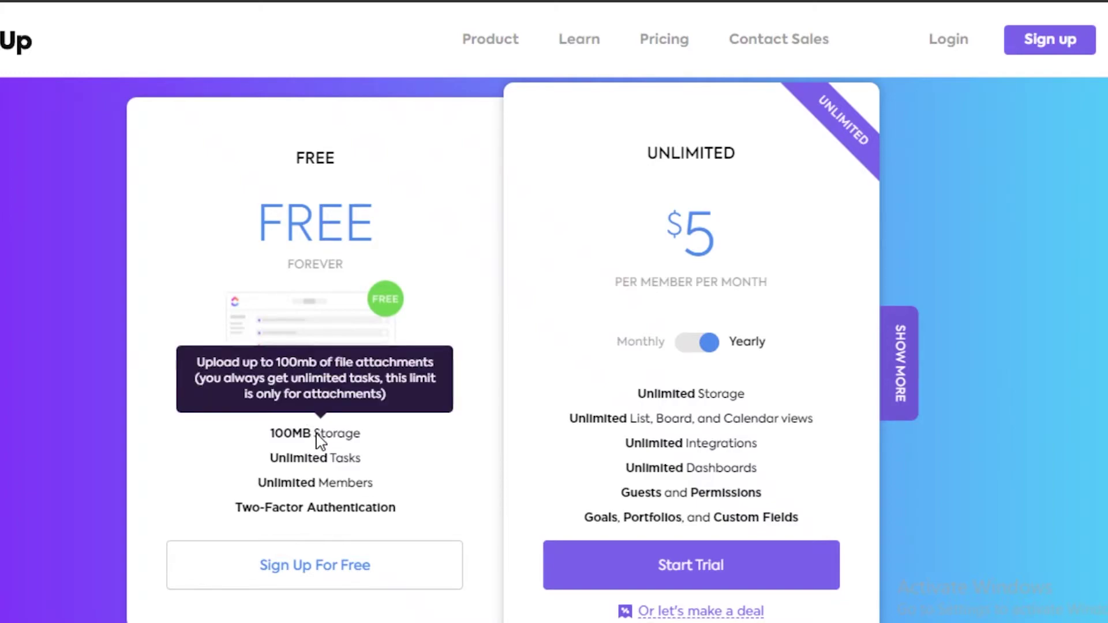
mouse_move(322, 468)
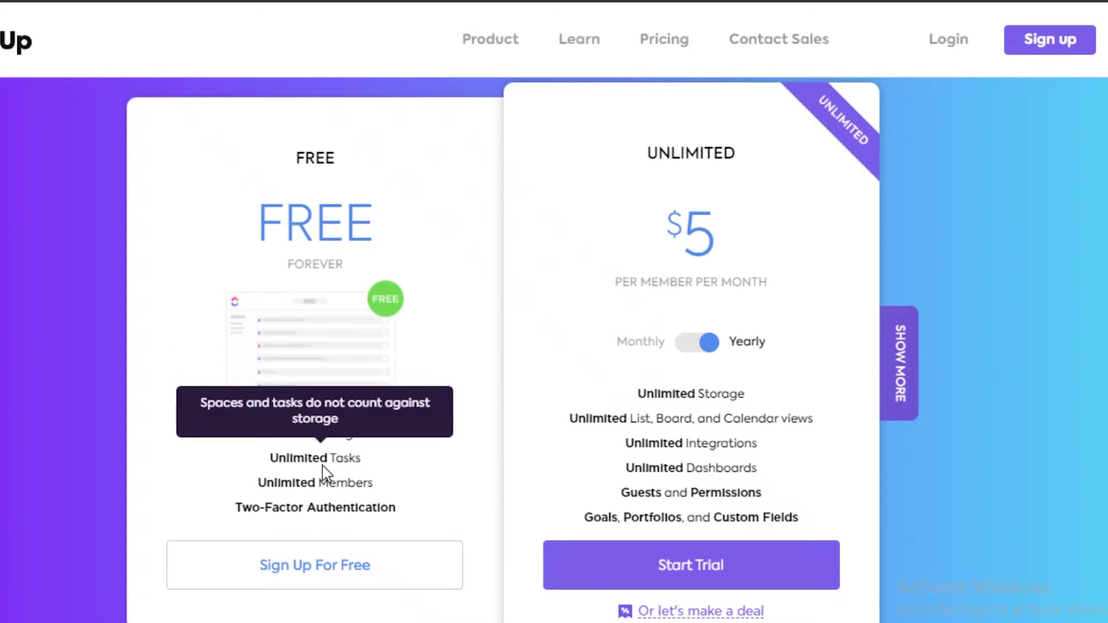
mouse_move(339, 487)
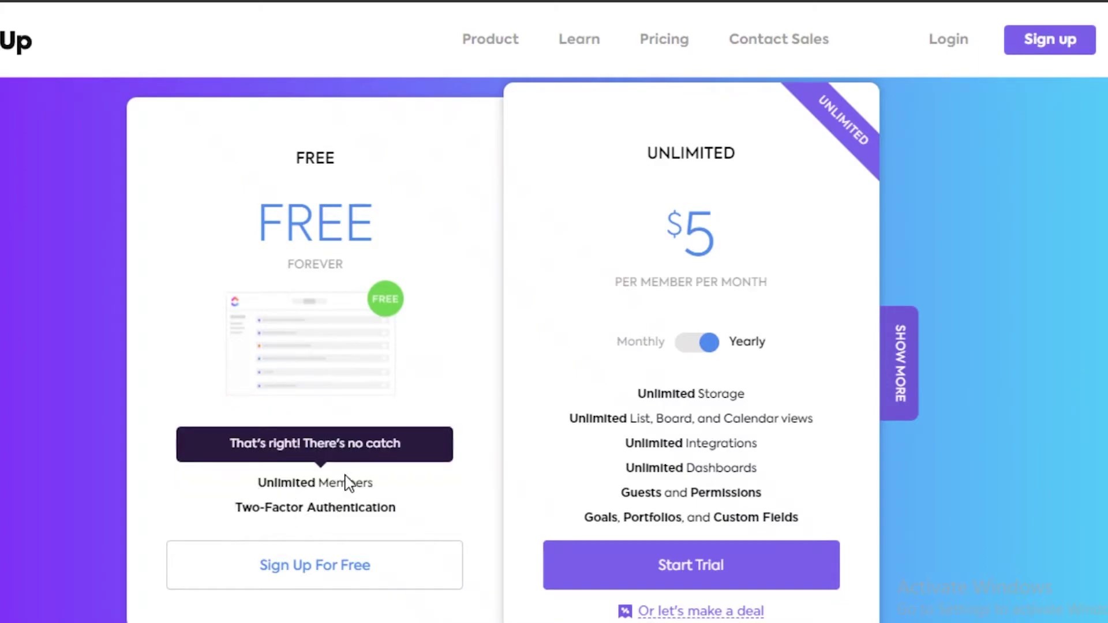
drag(370, 489, 305, 505)
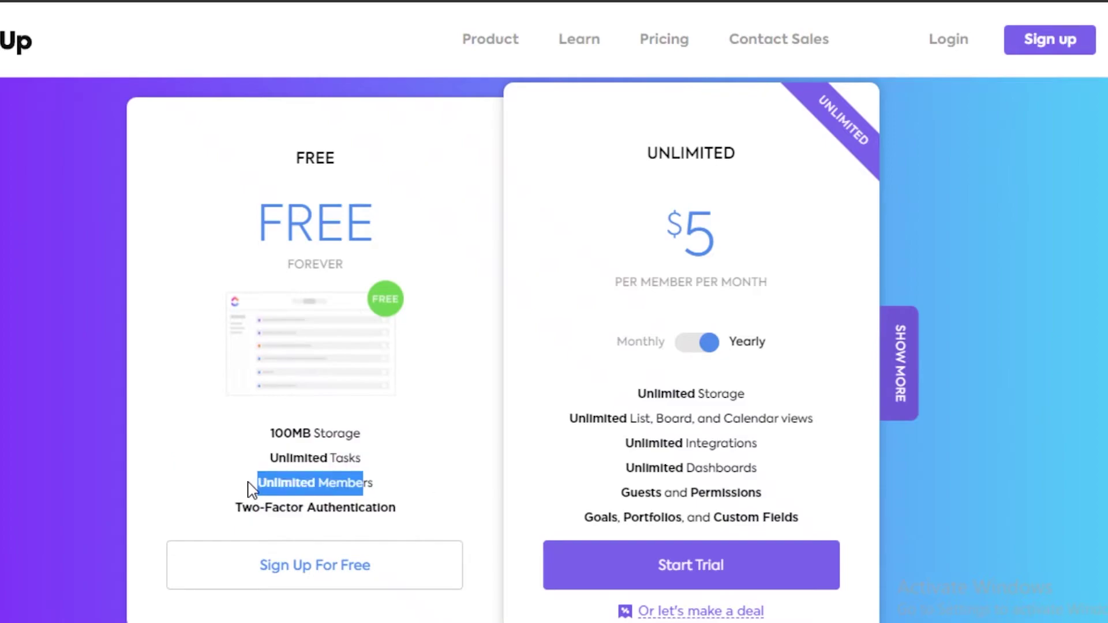
mouse_move(379, 488)
mouse_down()
mouse_move(262, 503)
mouse_move(255, 491)
mouse_move(293, 528)
mouse_move(240, 460)
mouse_move(367, 495)
mouse_up()
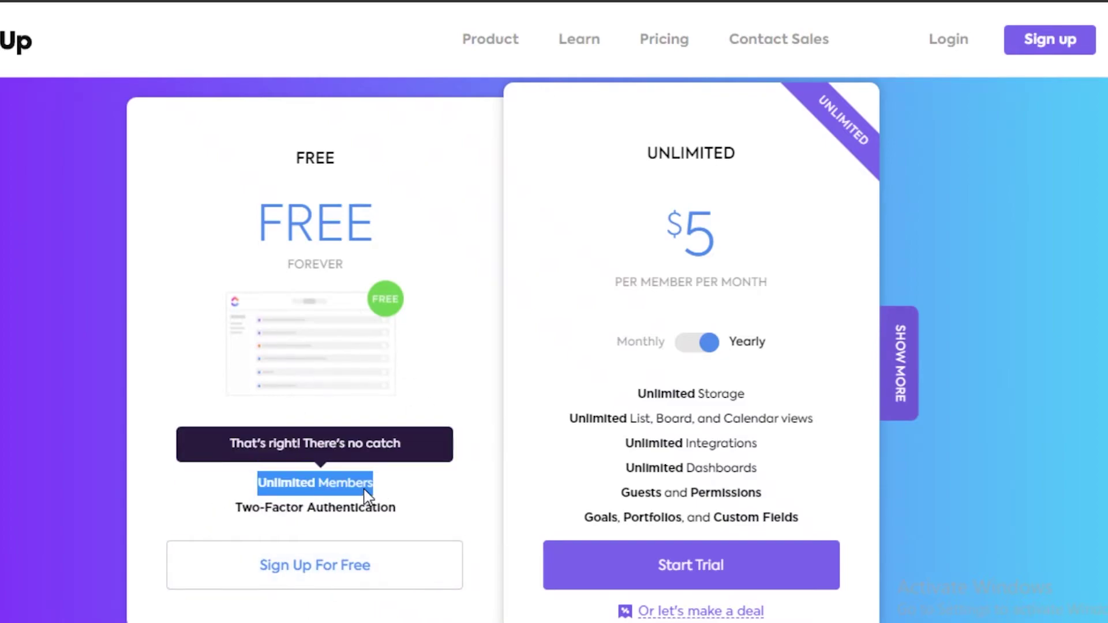
click(365, 491)
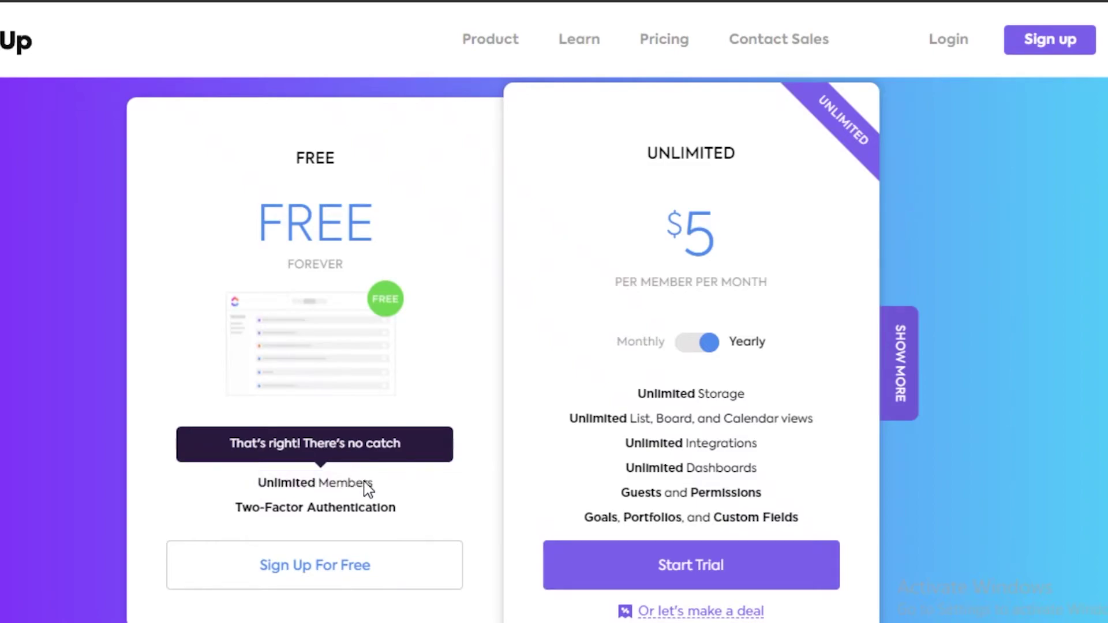
drag(373, 491, 247, 484)
click(374, 493)
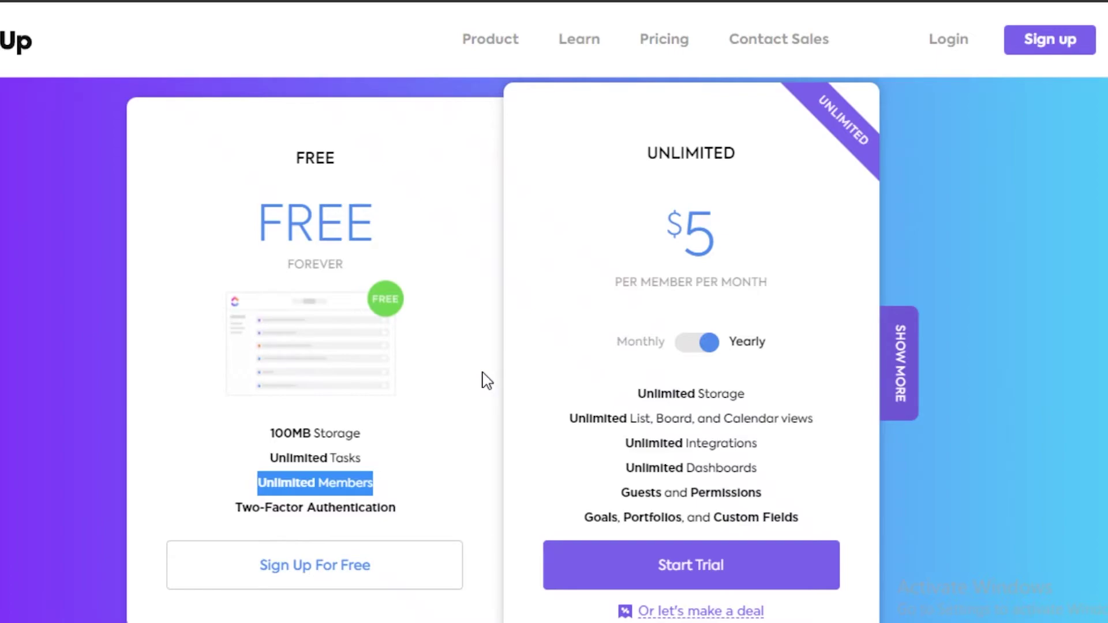
click(407, 517)
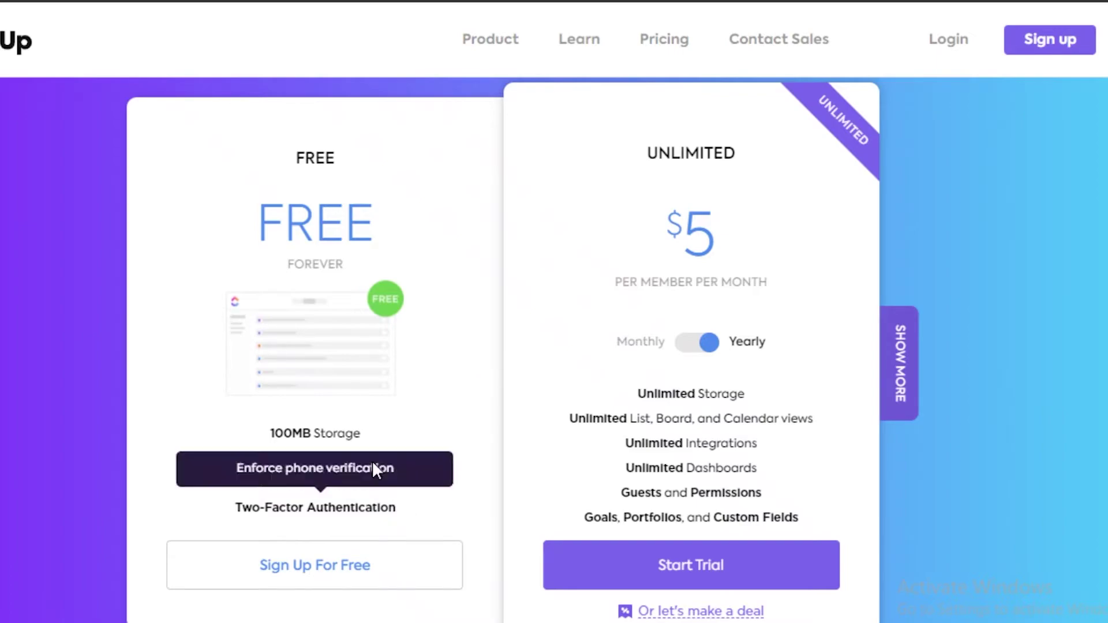
mouse_move(358, 445)
scroll(363, 450, down, 2)
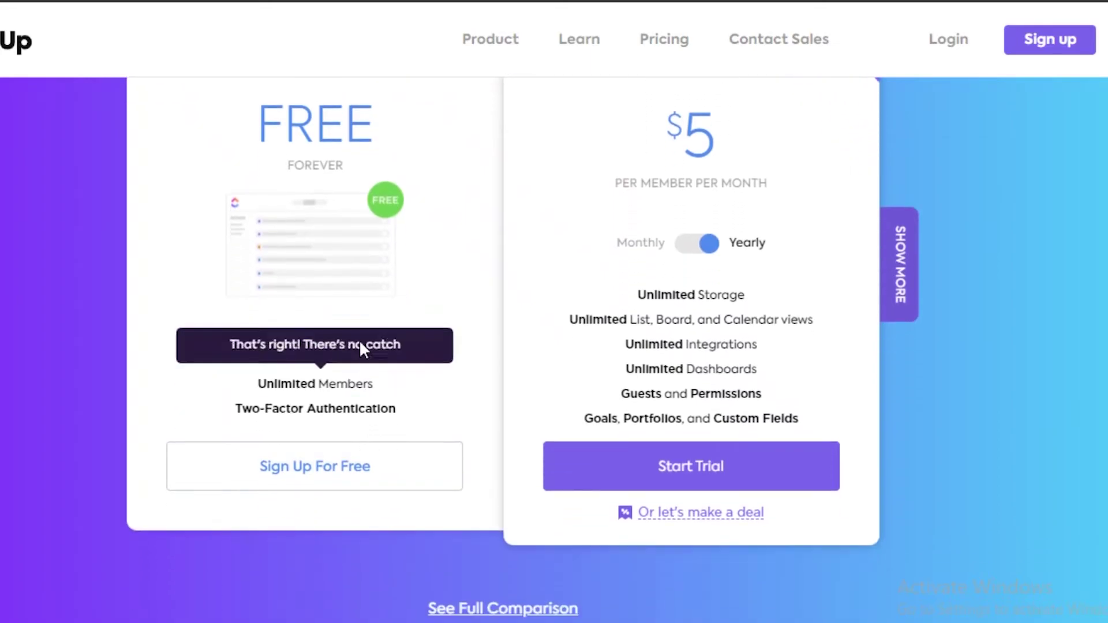
scroll(272, 443, up, 3)
scroll(10, 588, down, 2)
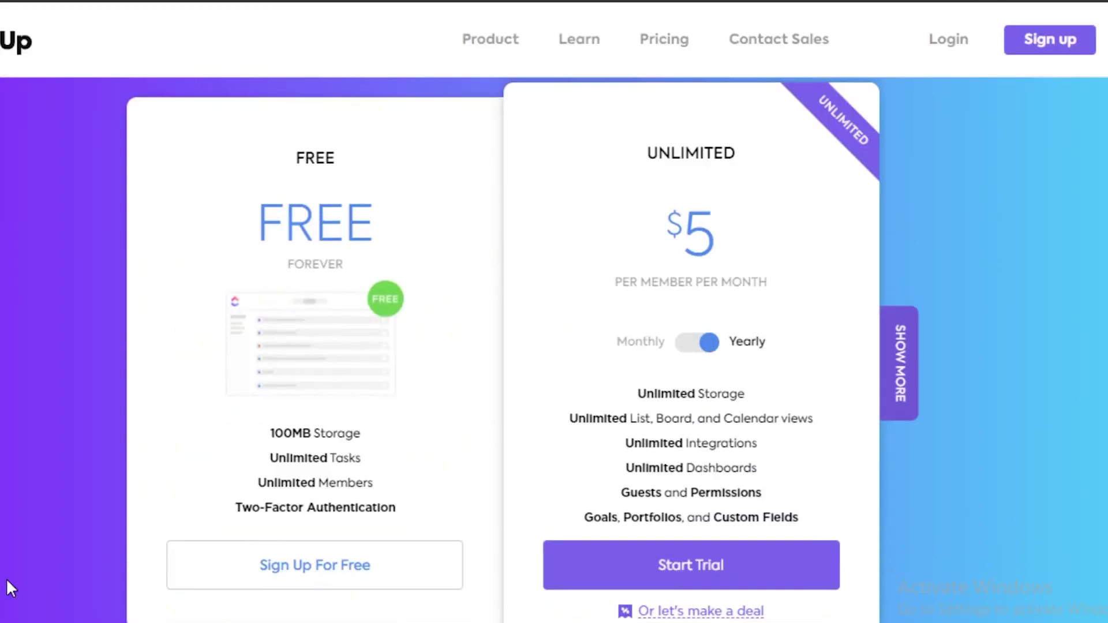
scroll(507, 430, down, 8)
scroll(462, 482, up, 8)
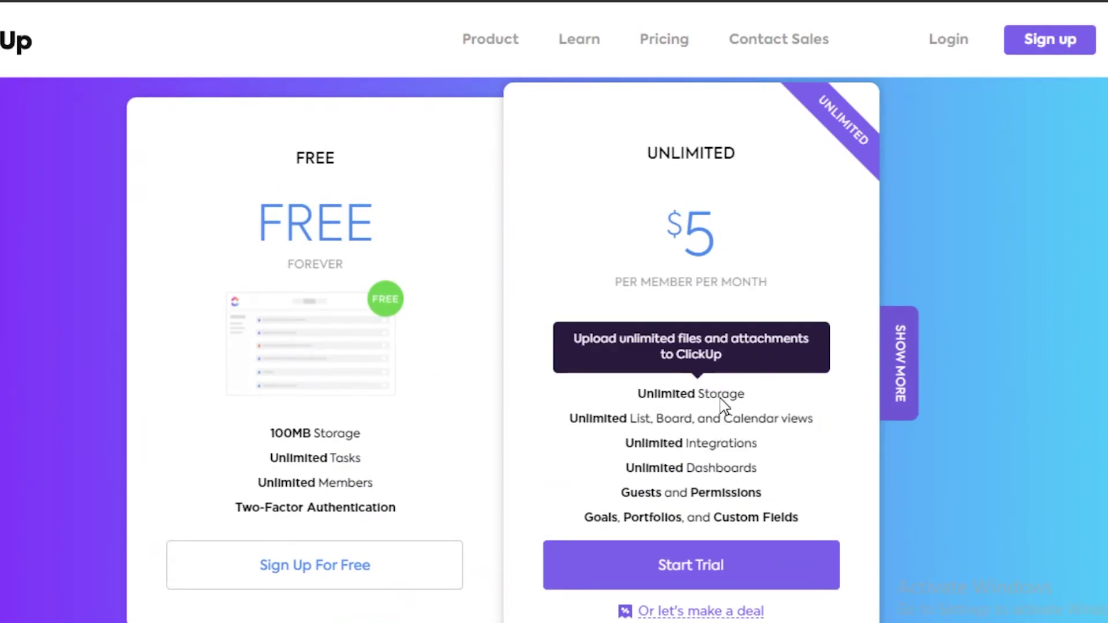
drag(629, 284, 772, 295)
click(663, 300)
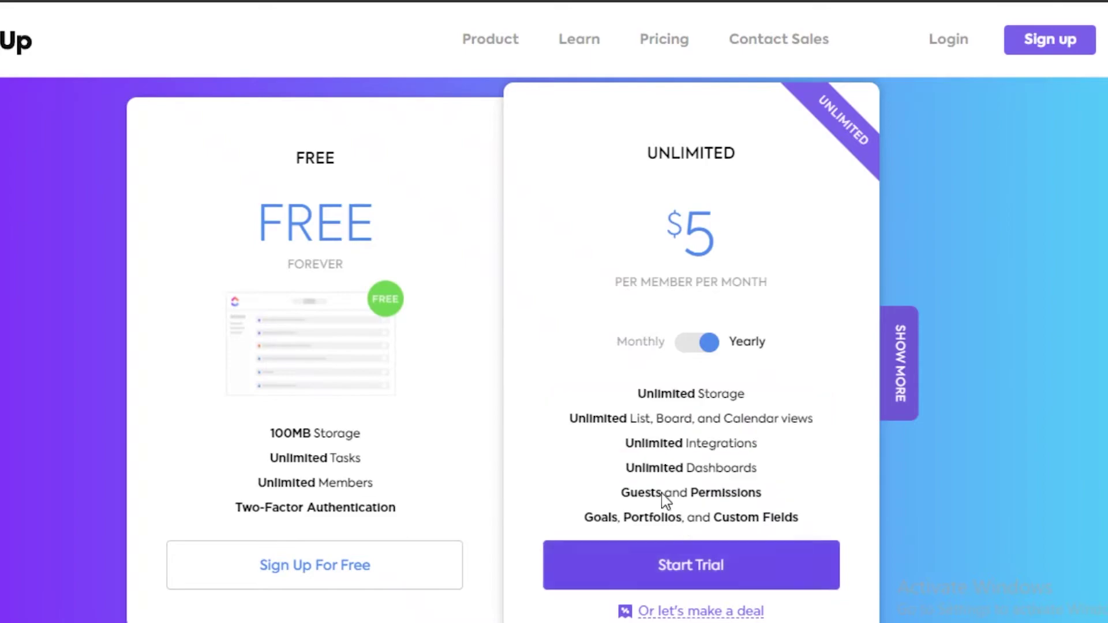
click(703, 346)
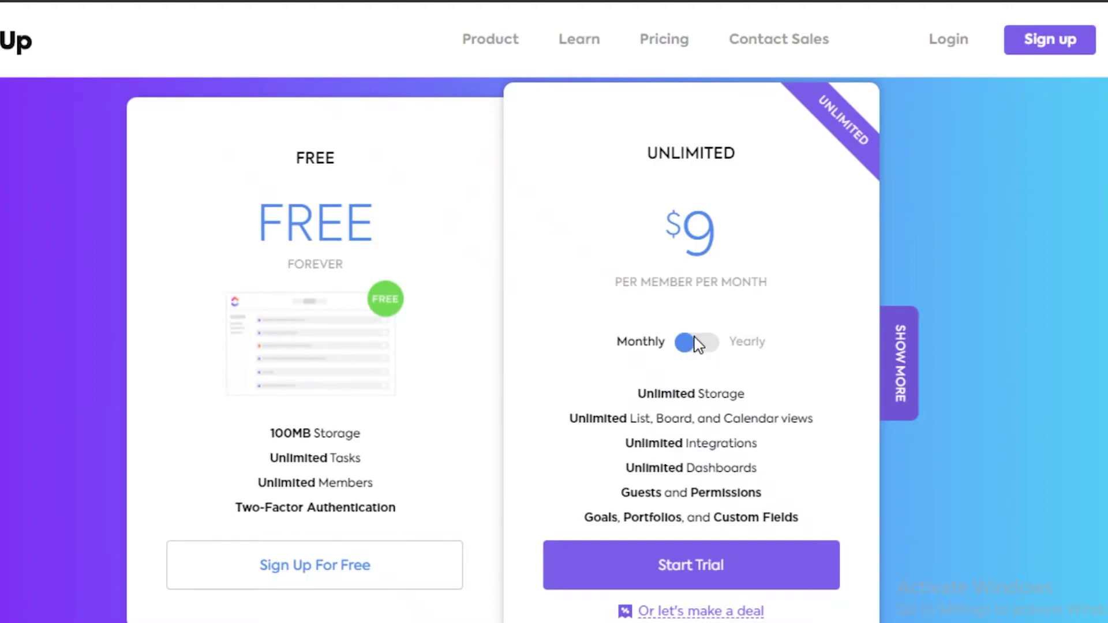
click(688, 346)
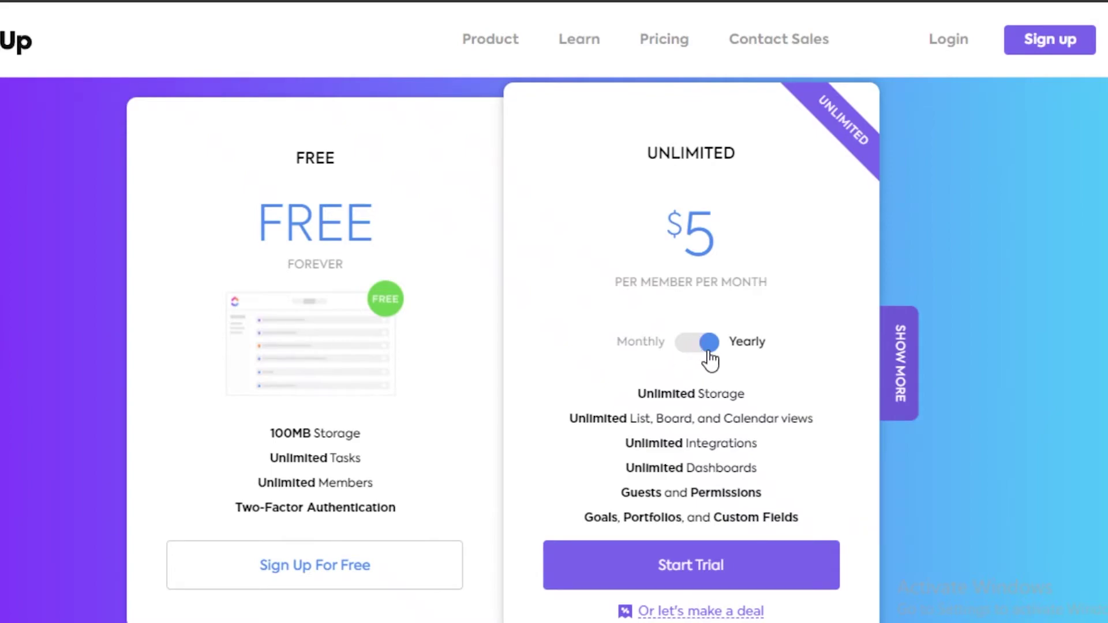
mouse_move(657, 430)
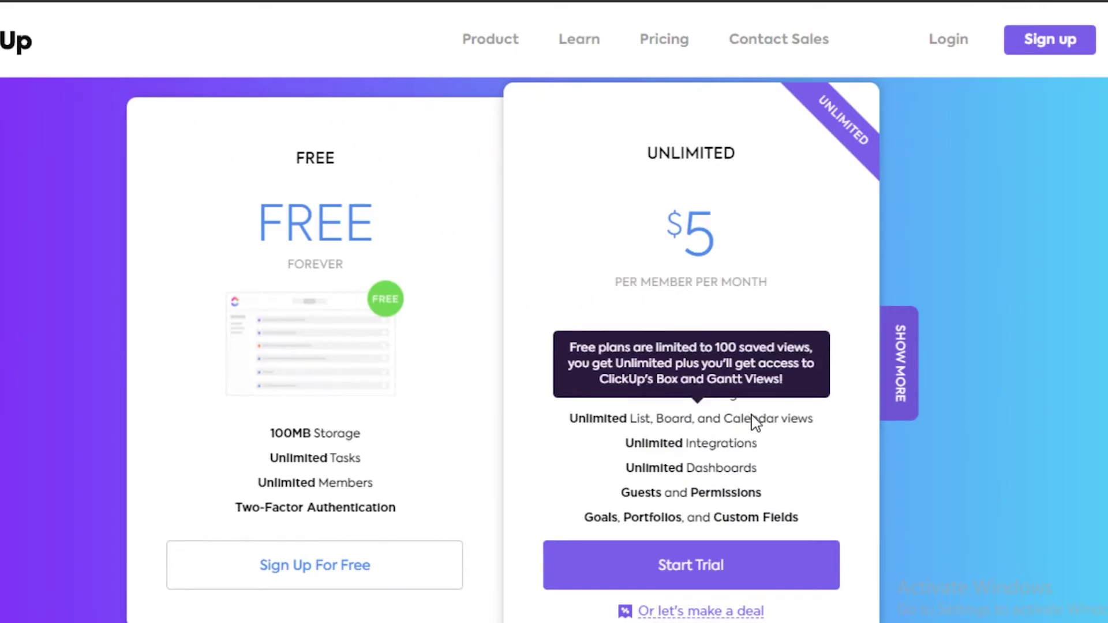
mouse_move(687, 451)
drag(674, 452, 787, 453)
click(765, 450)
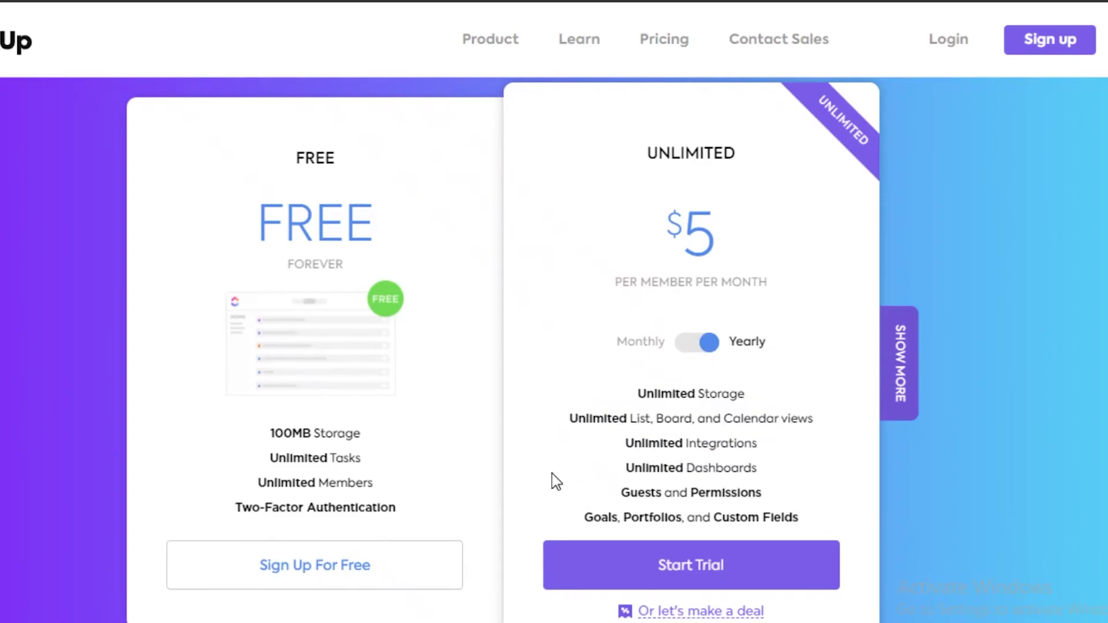
triple_click(612, 444)
mouse_move(676, 442)
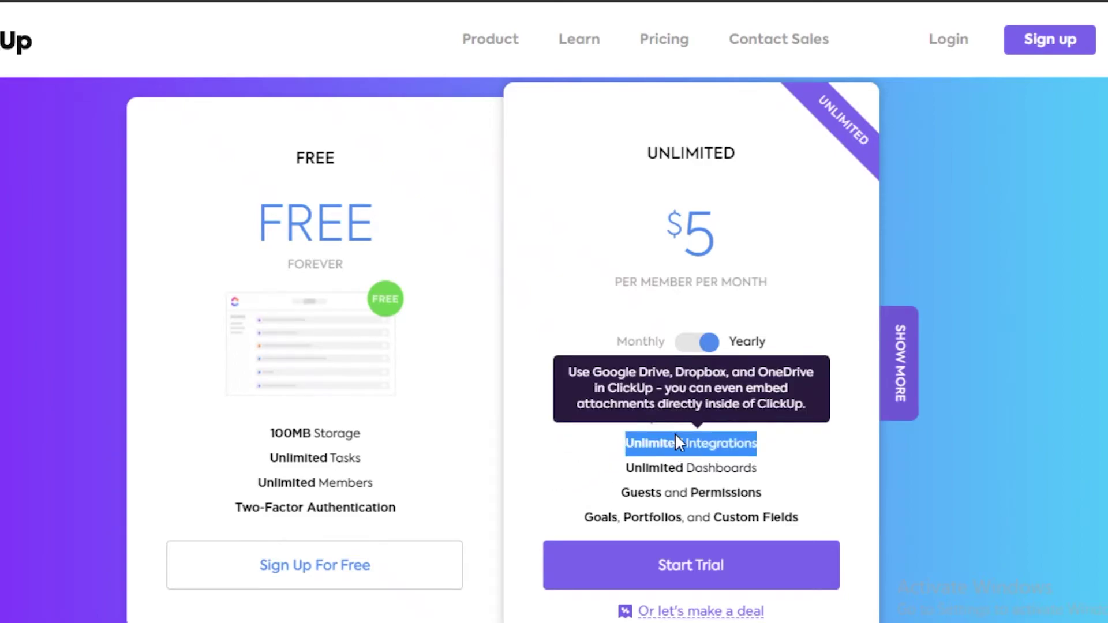
click(700, 455)
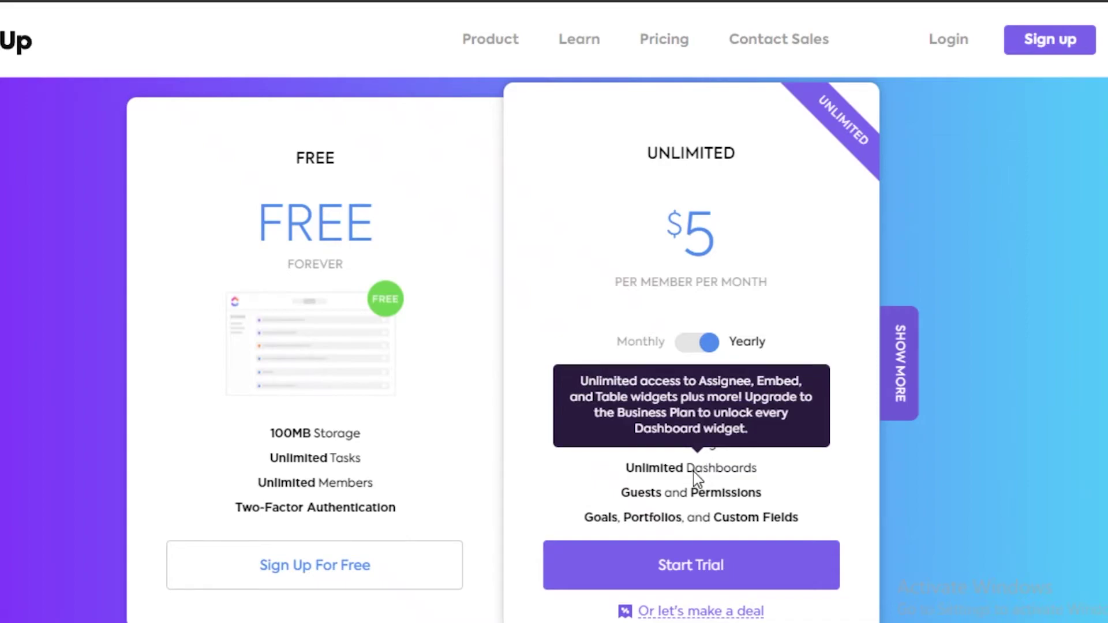
mouse_move(696, 496)
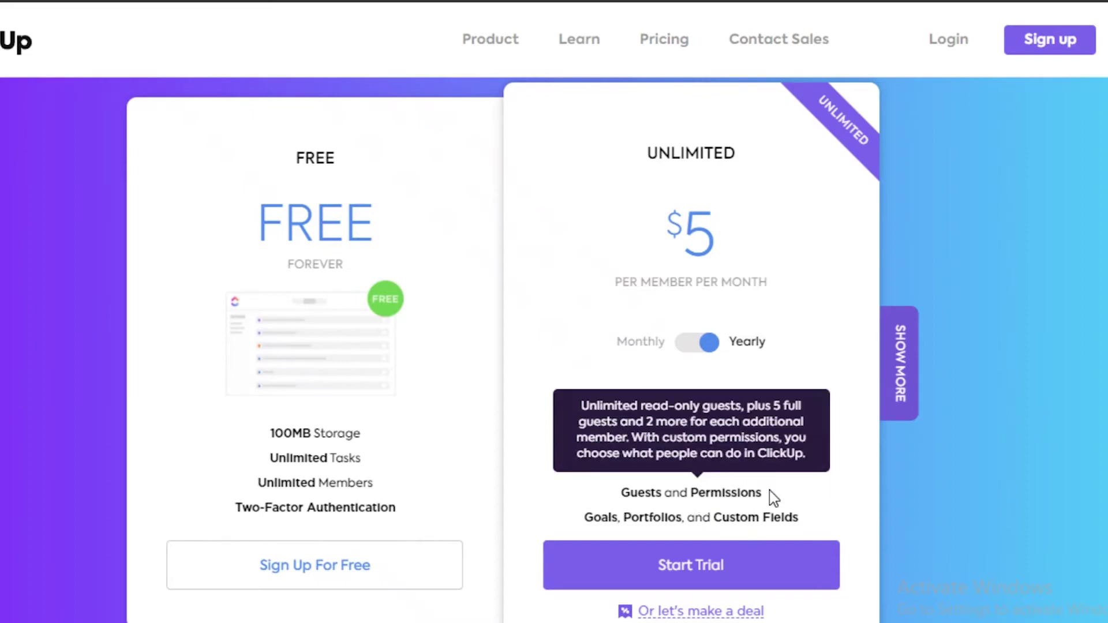
mouse_move(674, 411)
mouse_move(629, 528)
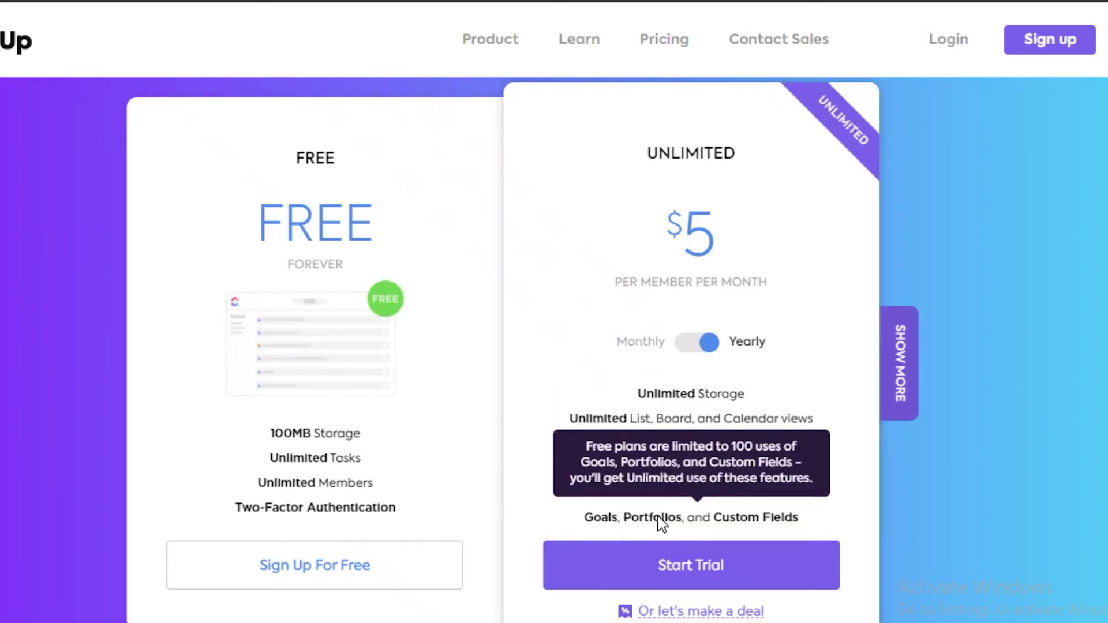
drag(763, 523, 831, 518)
drag(590, 518, 823, 520)
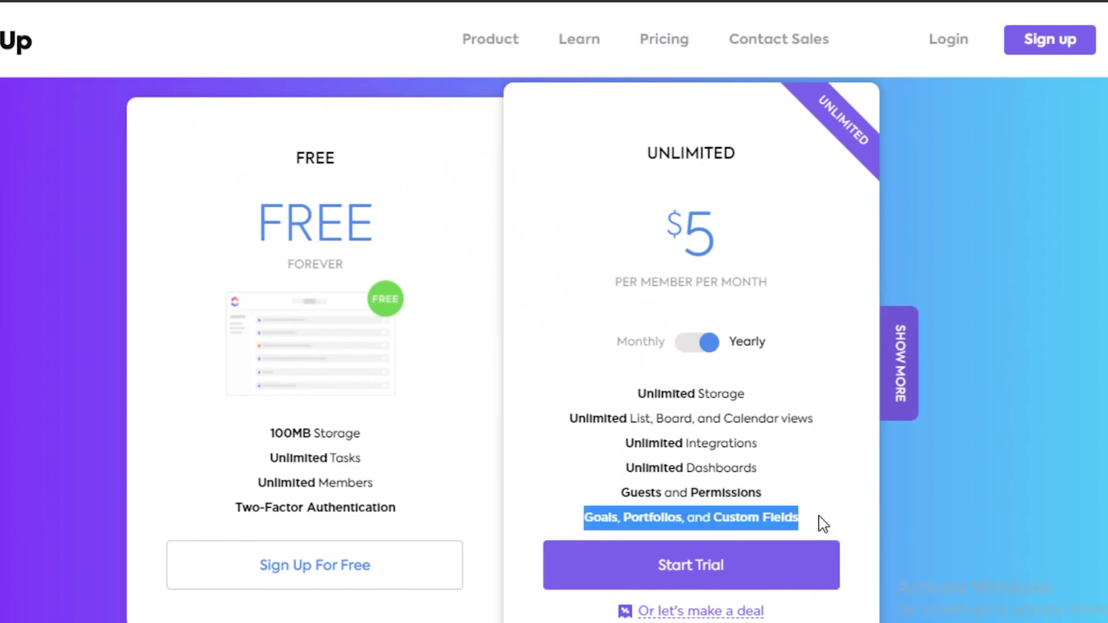
click(660, 528)
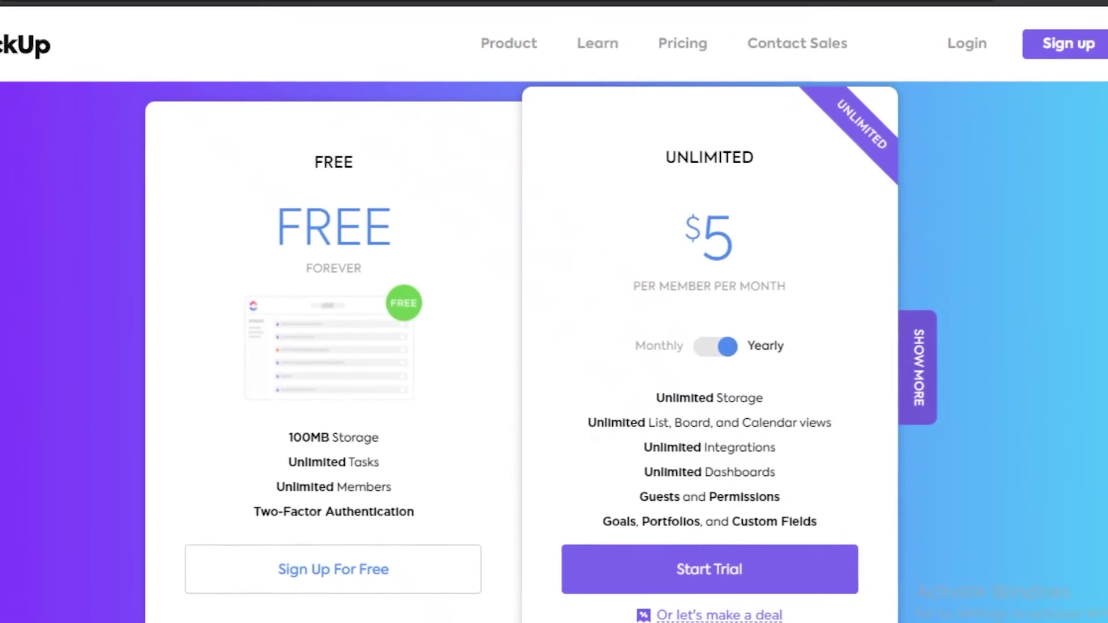
Go to monday.com's pricing page and review the Basic $8, Standard $10, Pro $16 cards
click(692, 0)
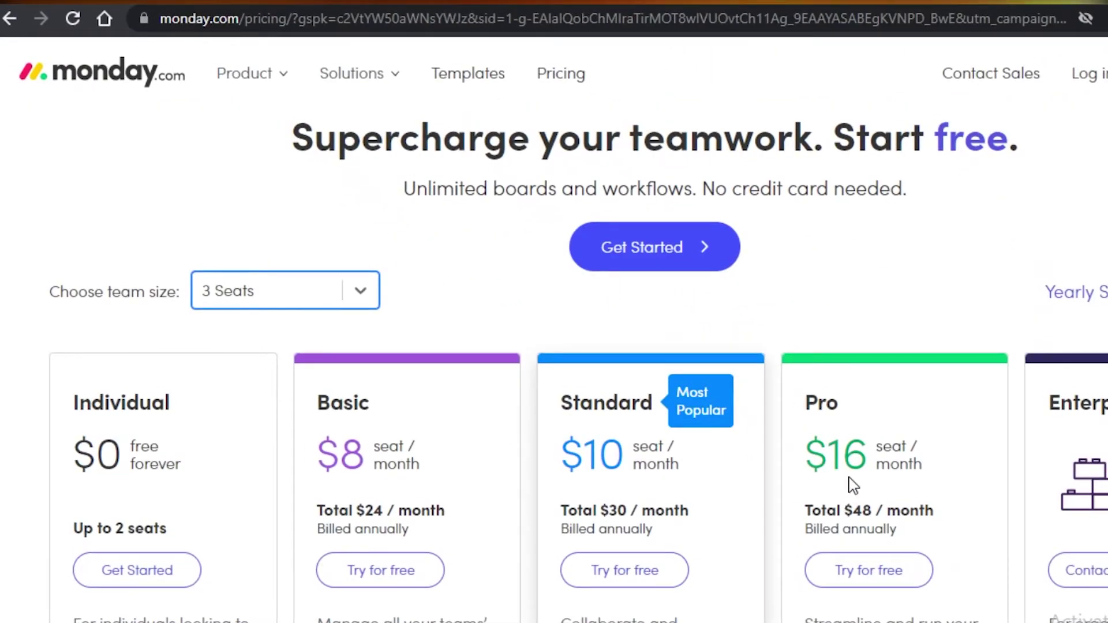
scroll(554, 346, down, 3)
scroll(554, 346, up, 2)
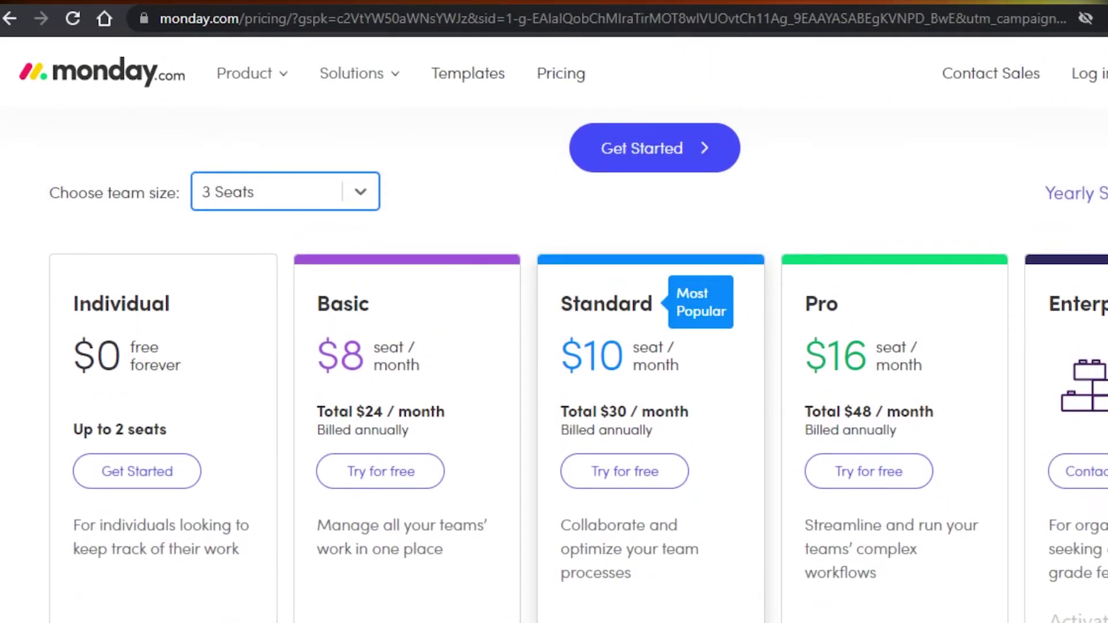
scroll(667, 363, down, 3)
scroll(667, 364, up, 3)
scroll(38, 381, down, 2)
scroll(38, 381, up, 3)
scroll(156, 395, down, 2)
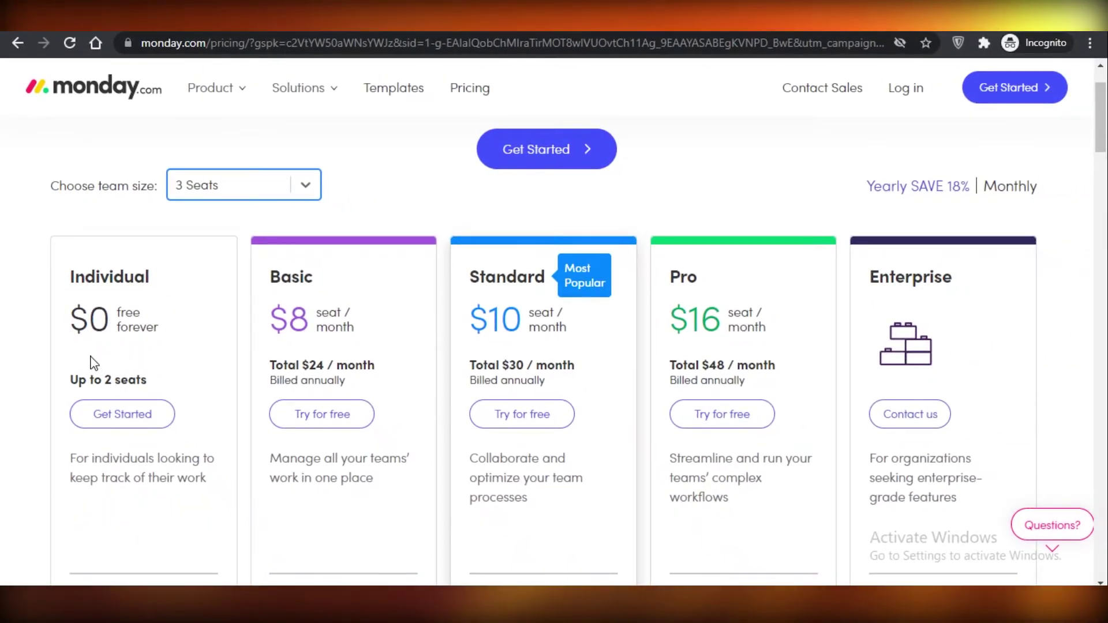
scroll(68, 376, down, 2)
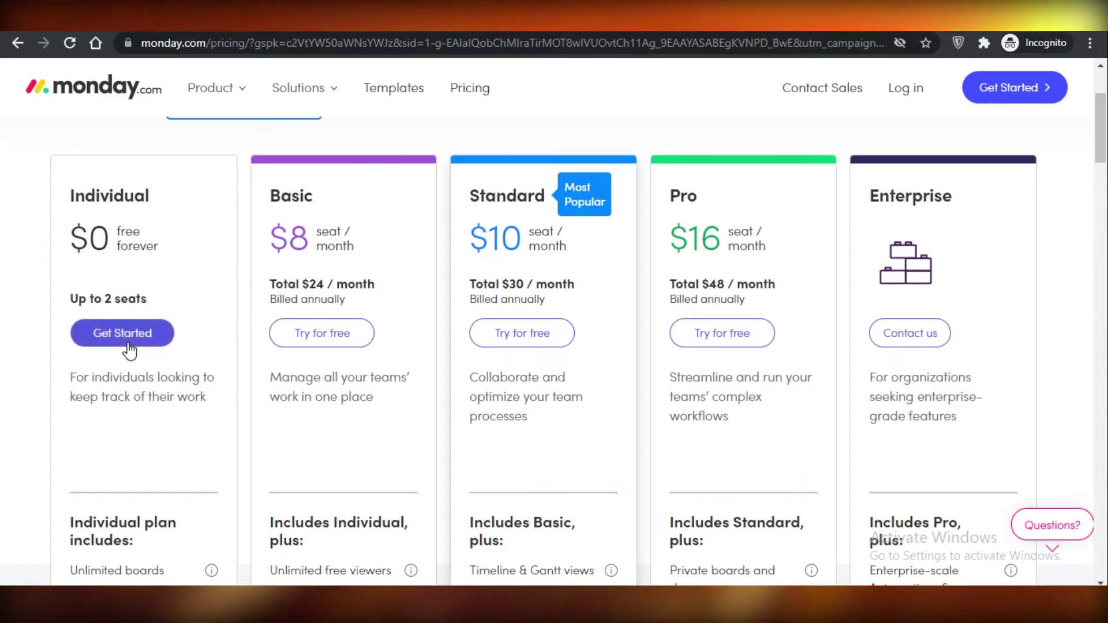
Scroll through the included feature lists of monday.com's five plans
scroll(92, 404, down, 3)
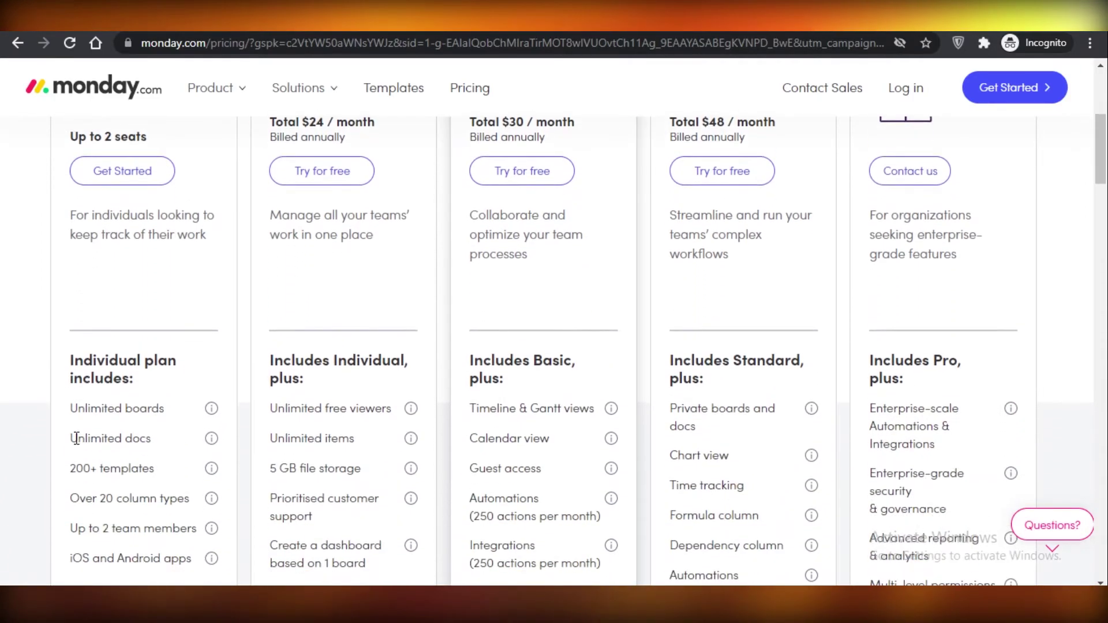
scroll(86, 437, up, 1)
scroll(87, 437, up, 1)
scroll(88, 448, down, 2)
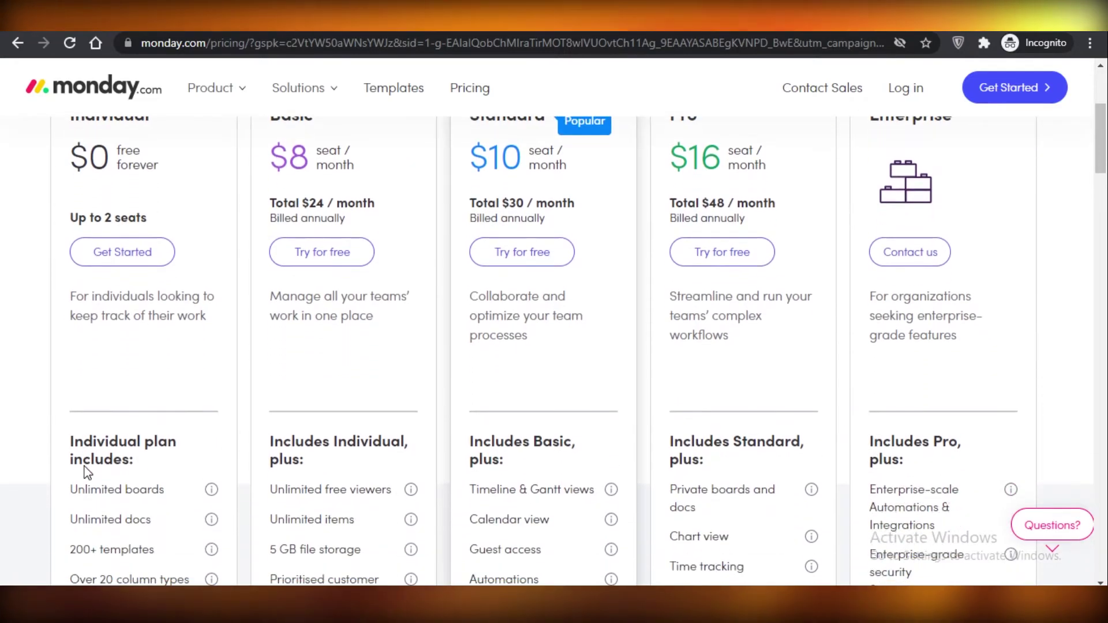
scroll(124, 420, down, 3)
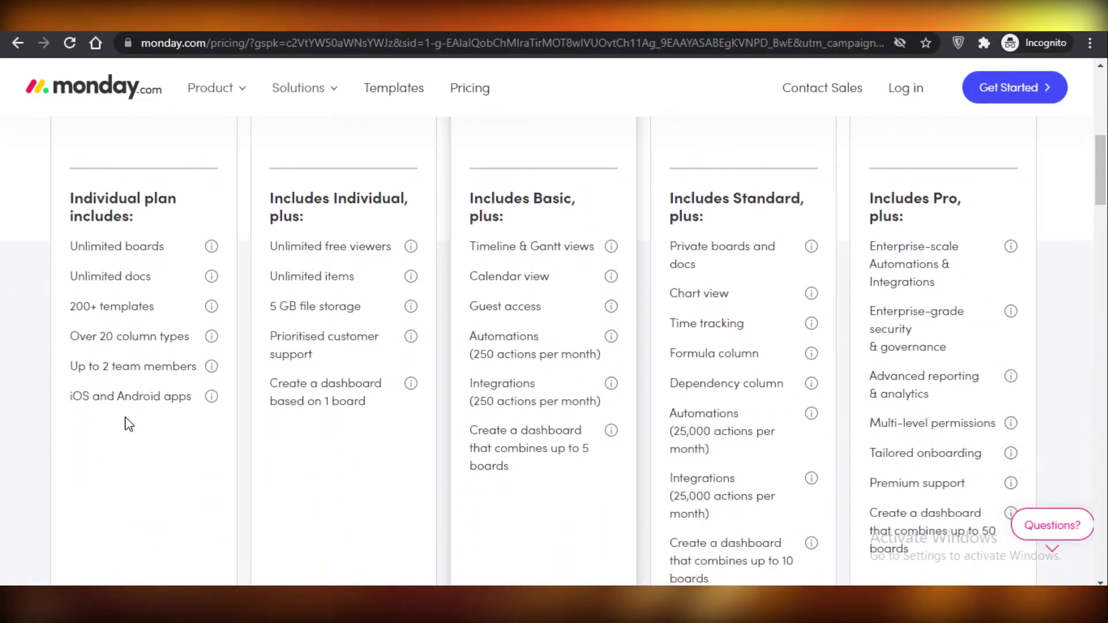
scroll(128, 423, up, 2)
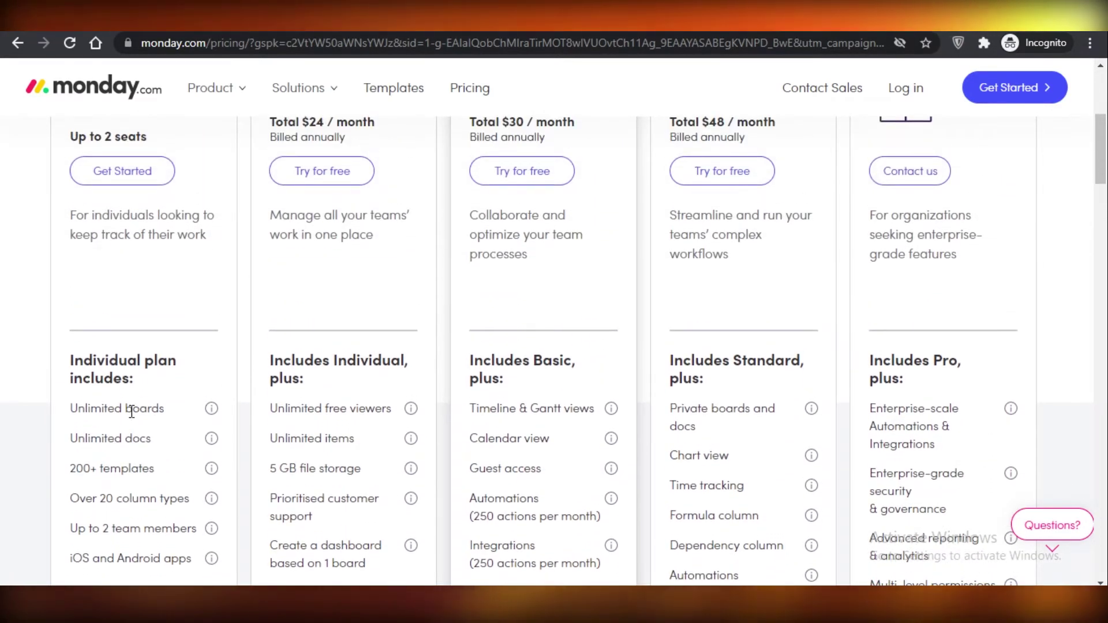
scroll(132, 410, down, 1)
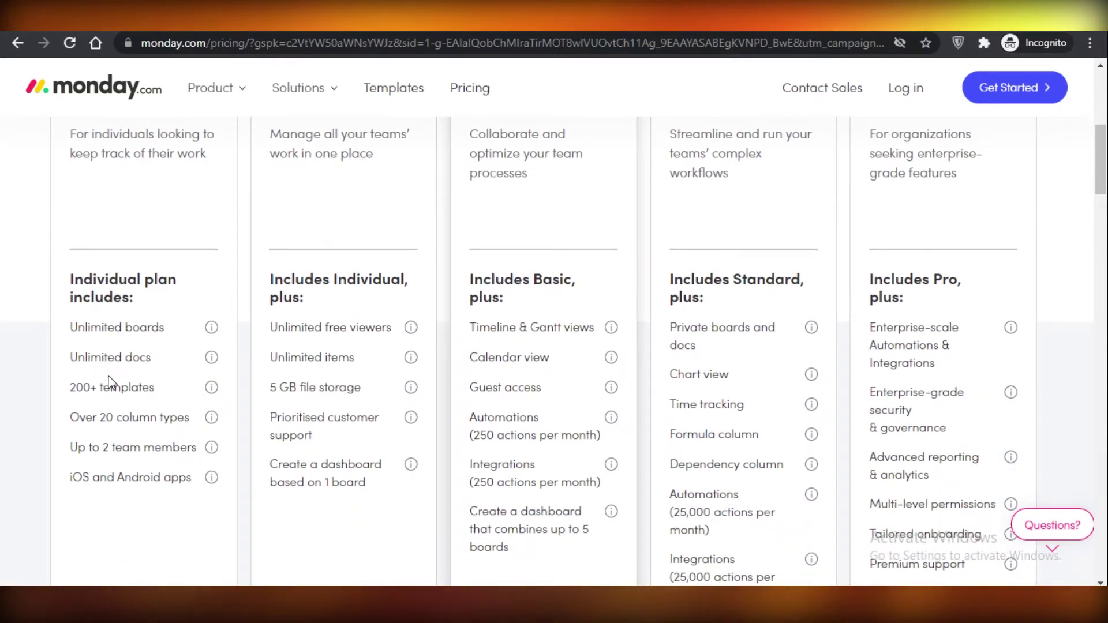
scroll(64, 309, up, 1)
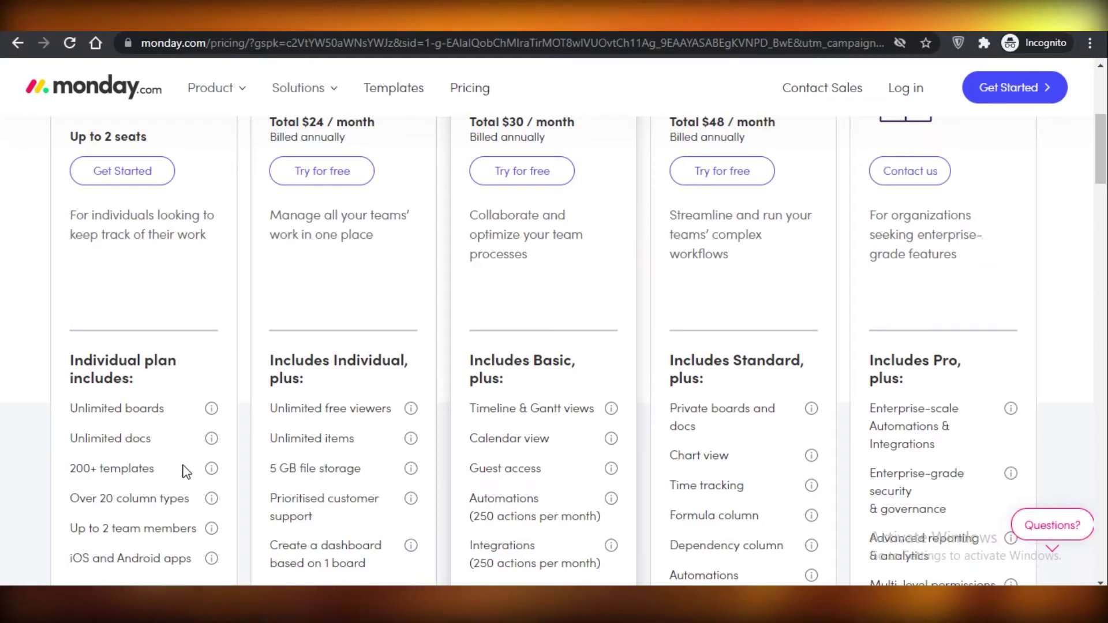
scroll(144, 449, up, 2)
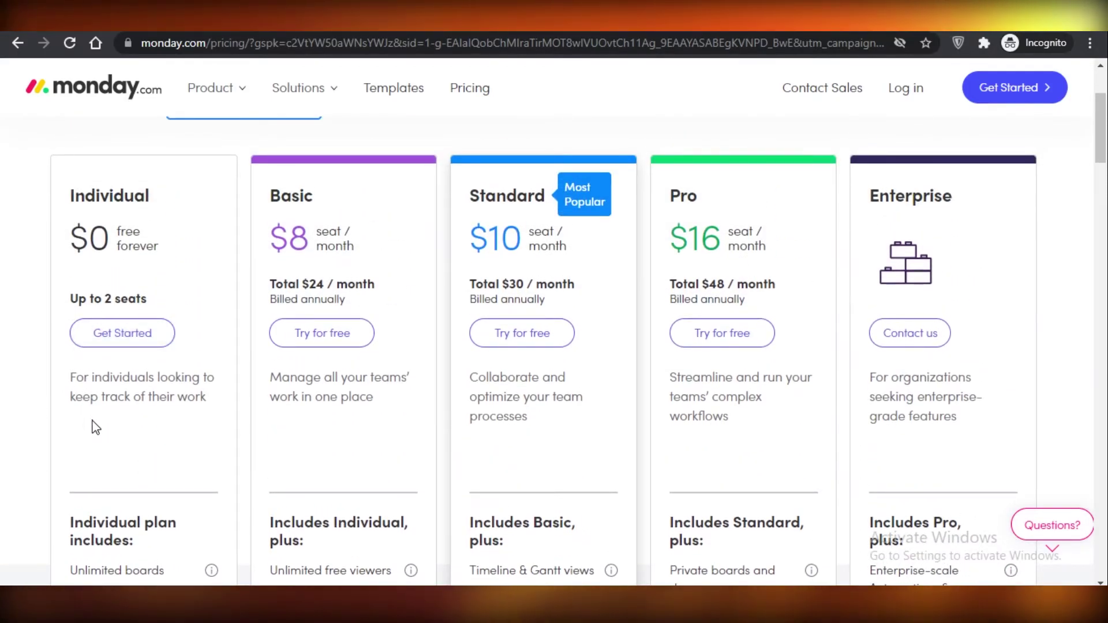
scroll(99, 430, down, 2)
scroll(110, 428, up, 2)
scroll(120, 415, down, 2)
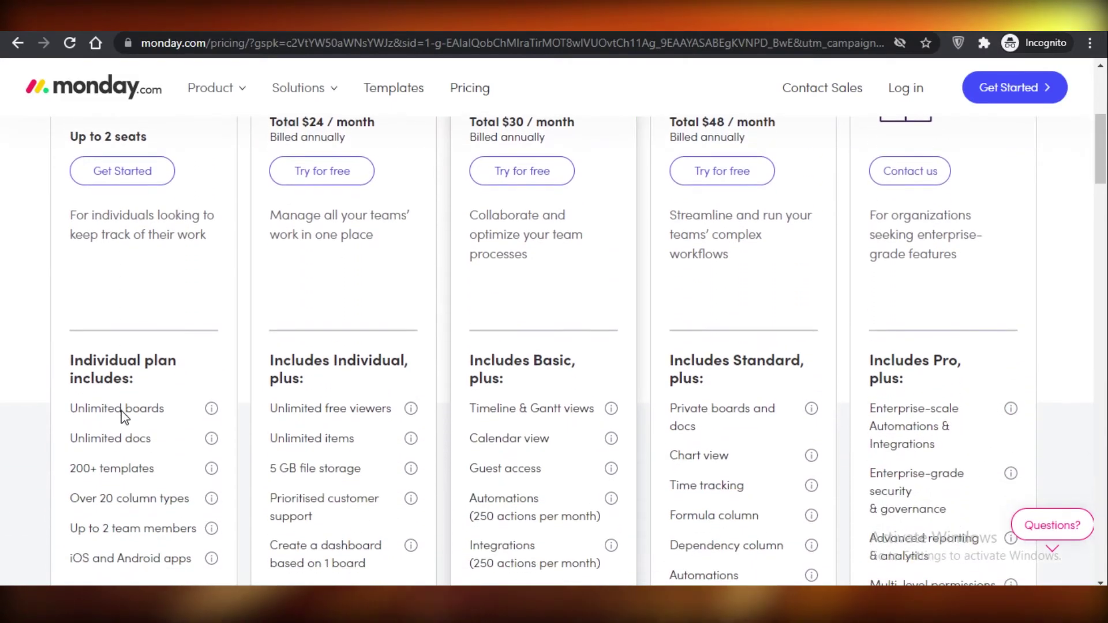
scroll(122, 410, down, 1)
scroll(133, 378, up, 1)
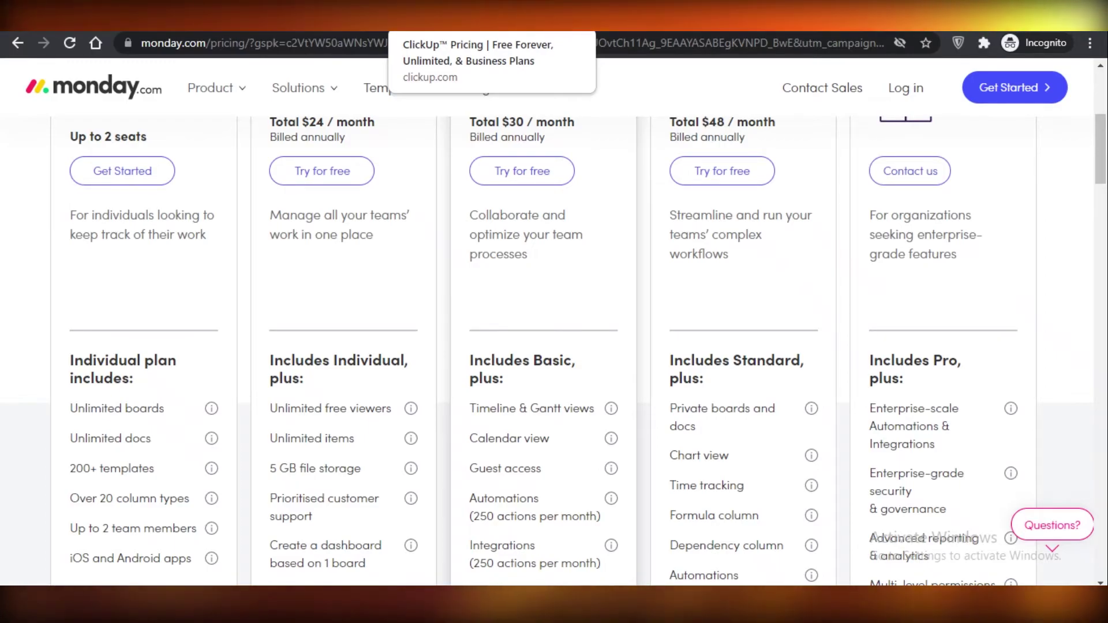
Finish the monday.com plan review and switch back to ClickUp's pricing tab
scroll(2, 428, down, 1)
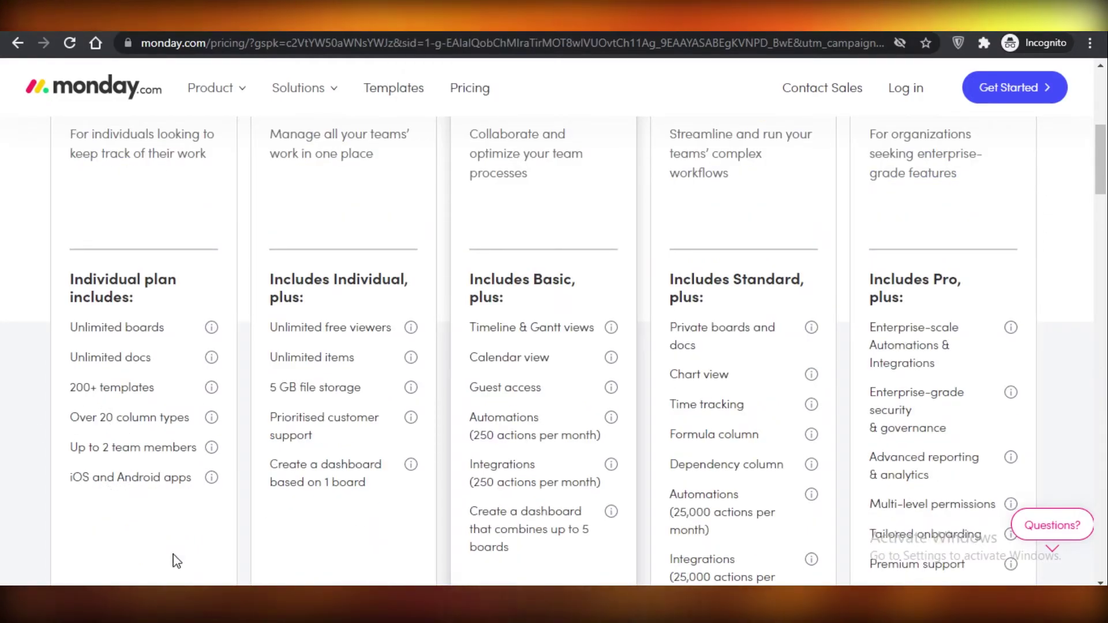
scroll(81, 512, up, 2)
scroll(104, 502, up, 2)
scroll(193, 334, down, 1)
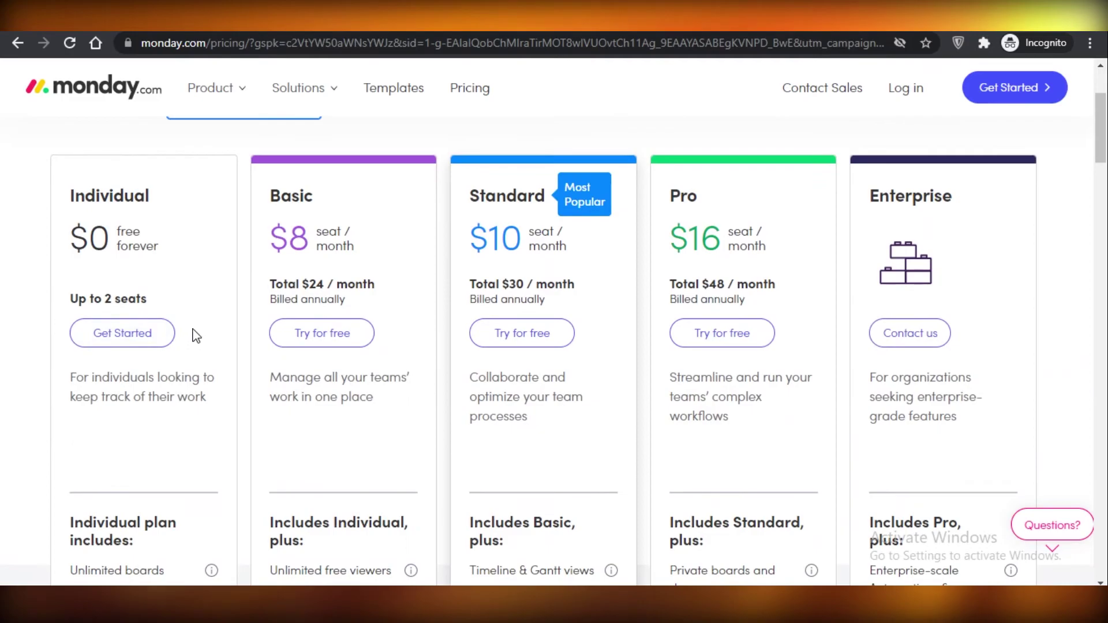
scroll(193, 334, up, 1)
key(ctrl+Tab)
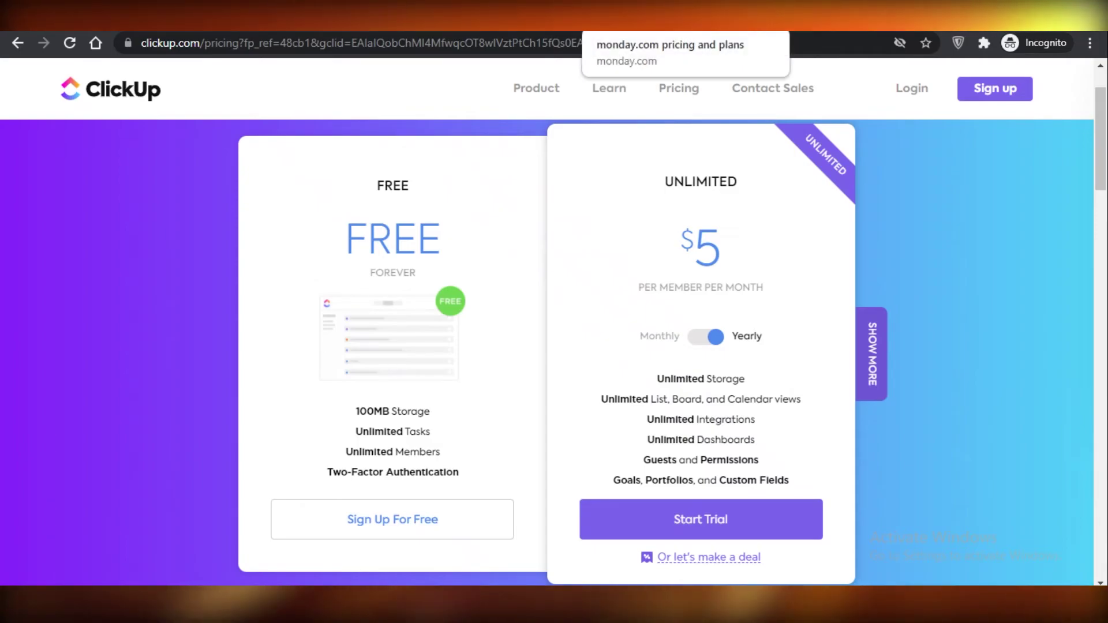
Open ClickUp's full plan comparison, then return to monday.com's pricing plans
scroll(471, 378, down, 3)
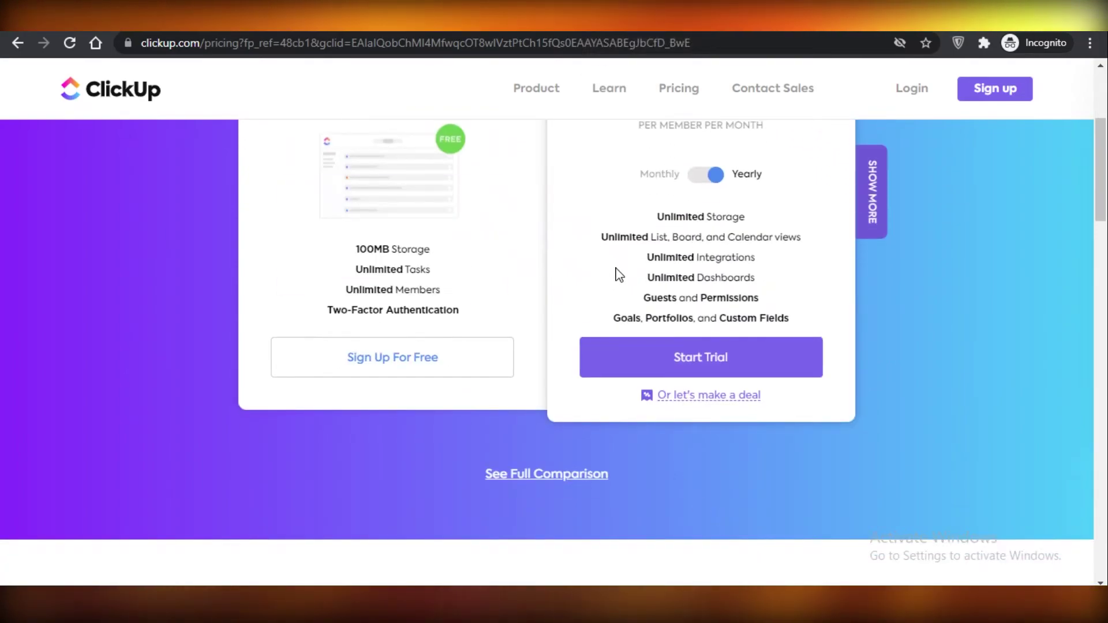
mouse_move(394, 306)
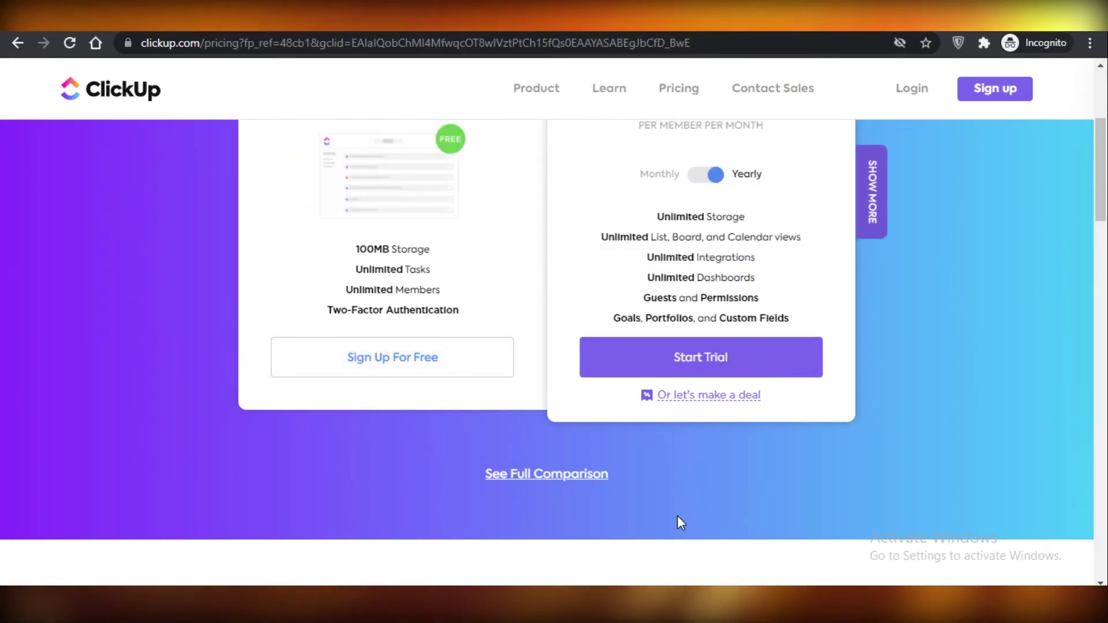
click(587, 482)
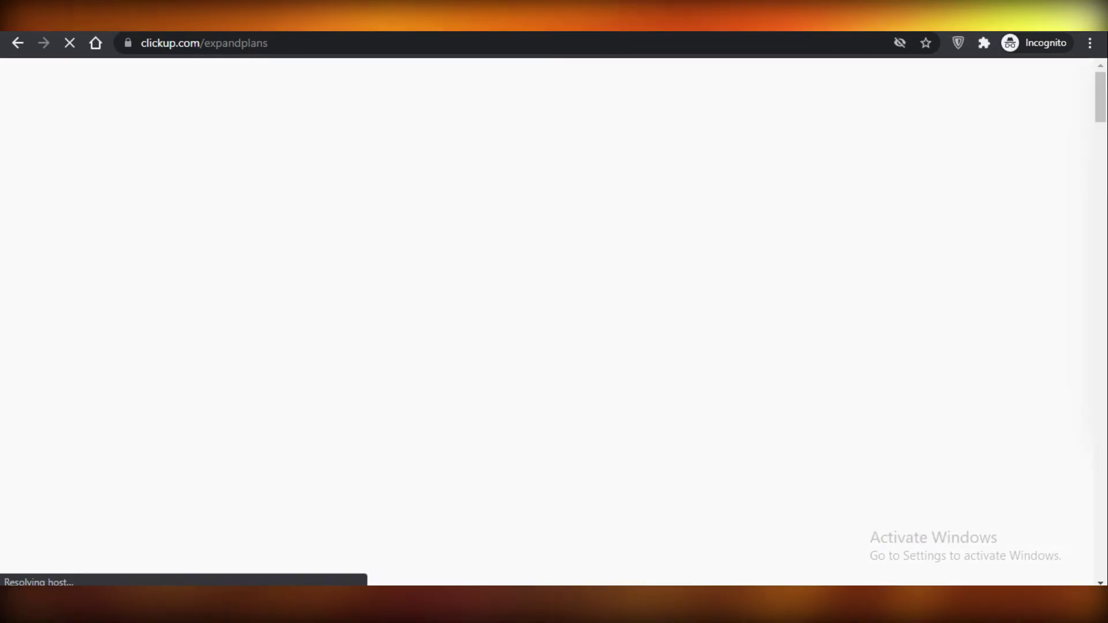
scroll(144, 387, down, 3)
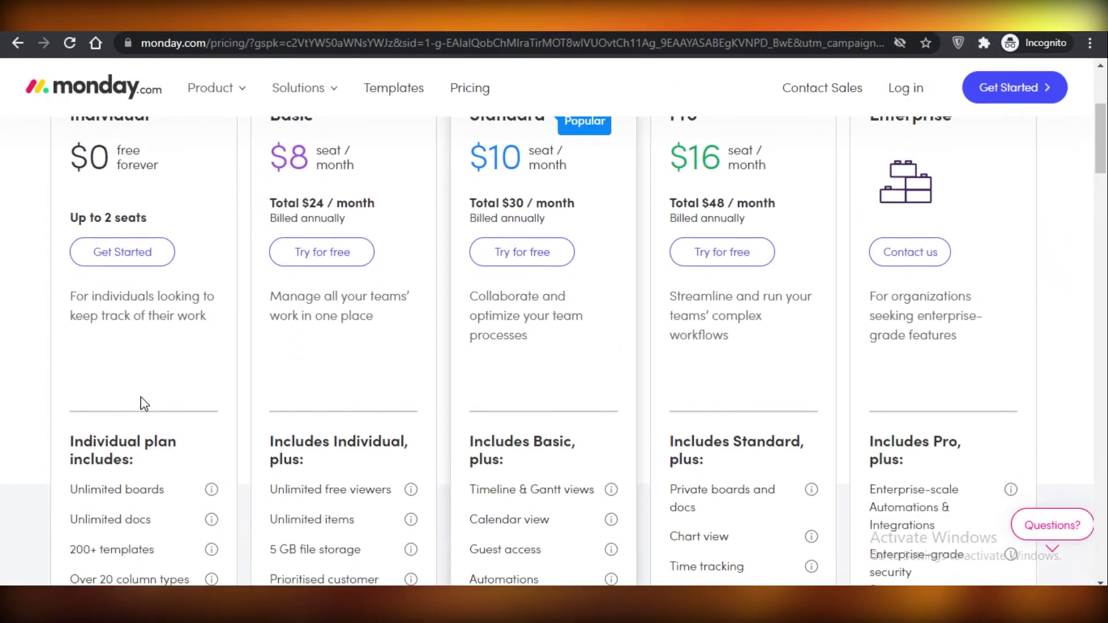
Scroll through monday.com's pricing page to compare each plan's price and feature list
scroll(121, 427, down, 3)
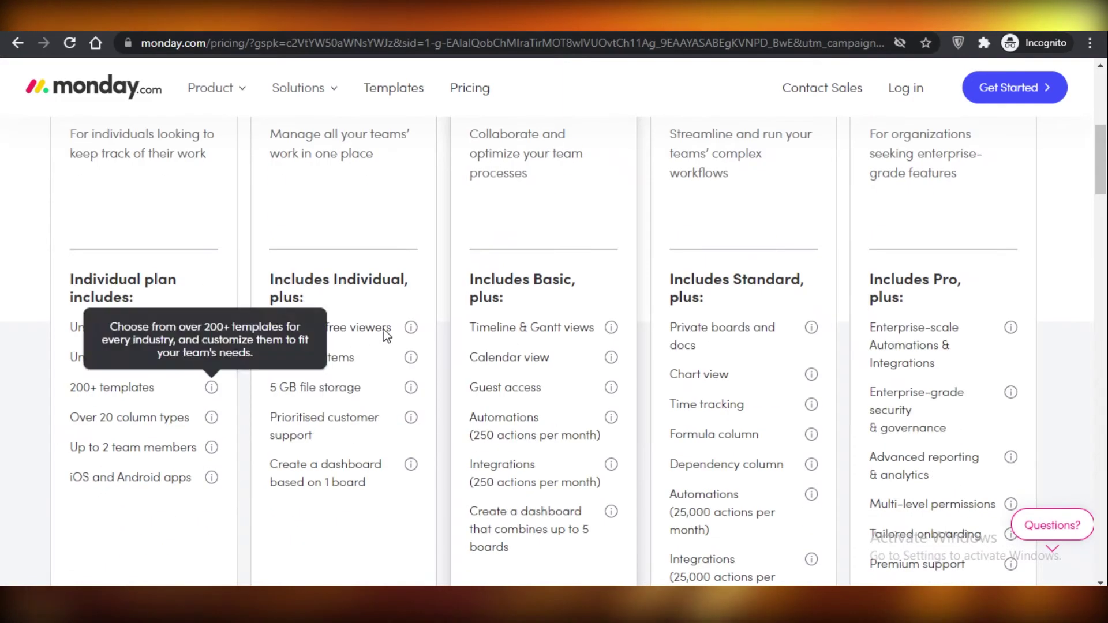
scroll(211, 384, up, 8)
scroll(369, 351, down, 2)
scroll(324, 300, down, 1)
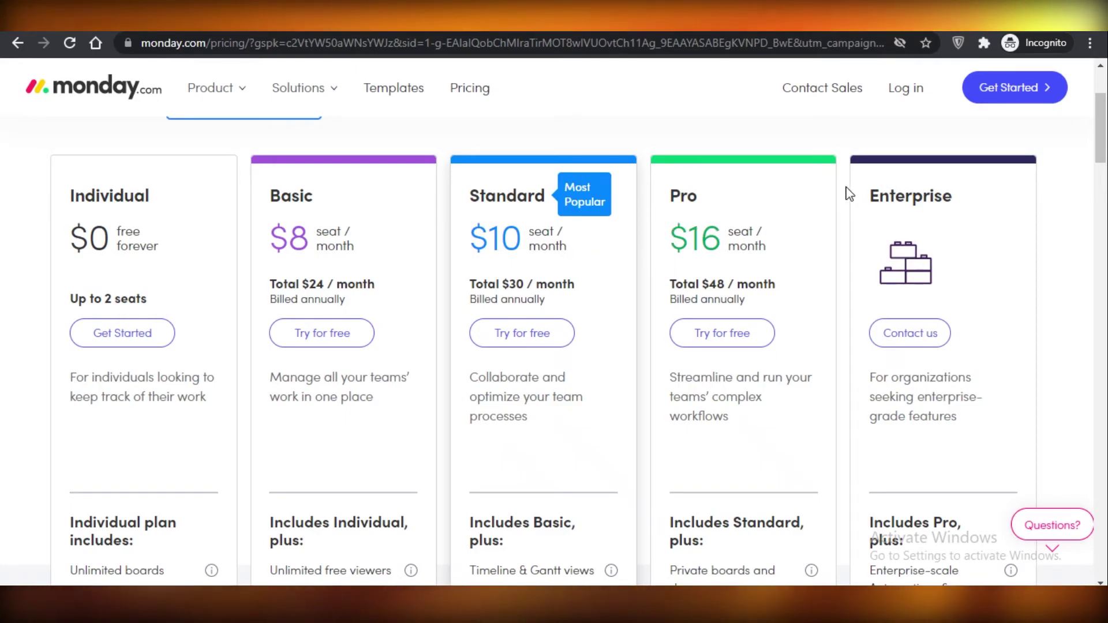
scroll(930, 267, down, 4)
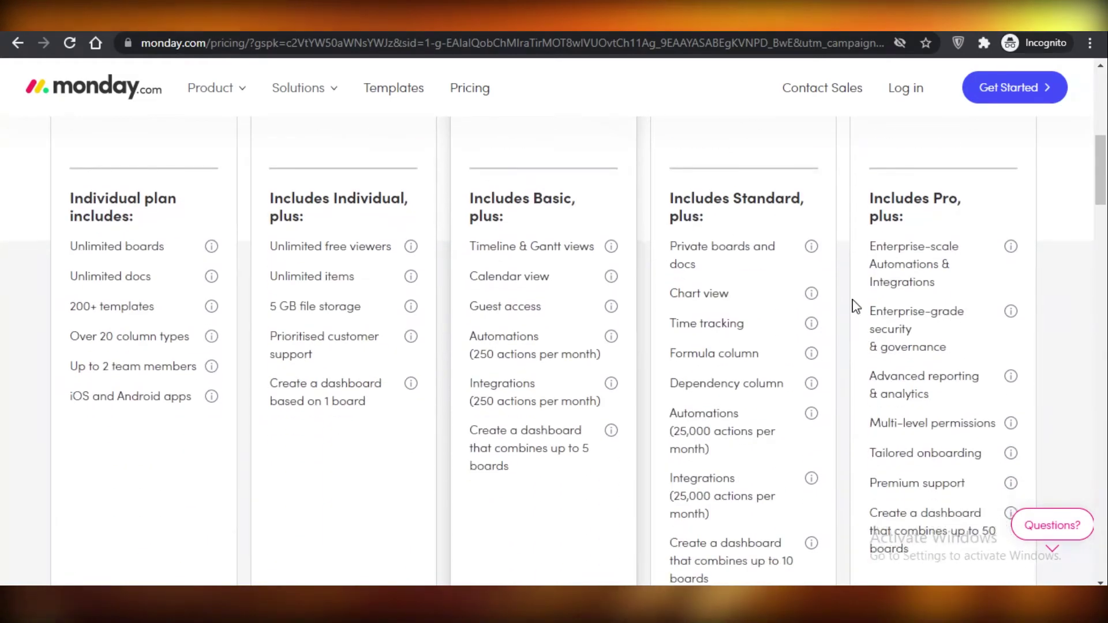
scroll(920, 363, up, 3)
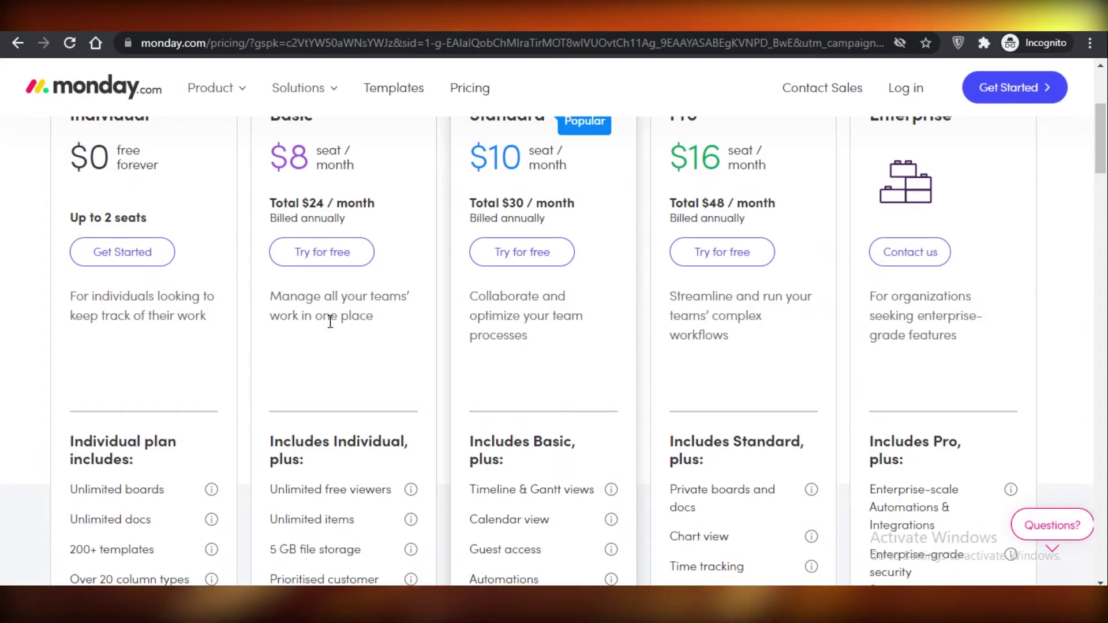
scroll(520, 183, up, 2)
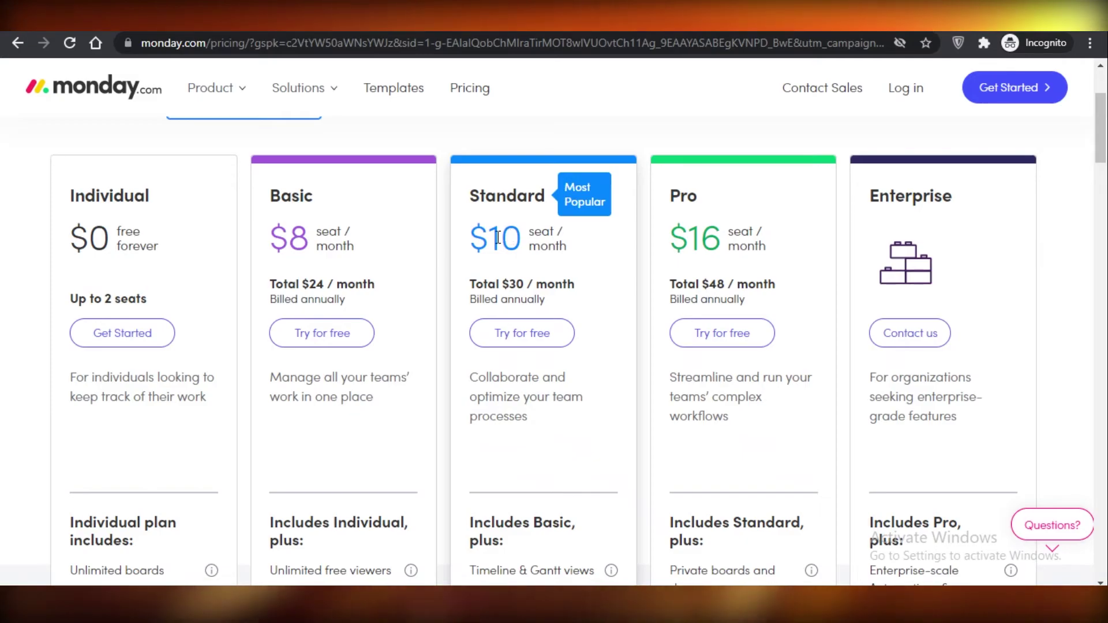
Scroll ClickUp's plan comparison covering Free Forever $0, Unlimited $5, Business $9 and Enterprise
scroll(623, 519, down, 4)
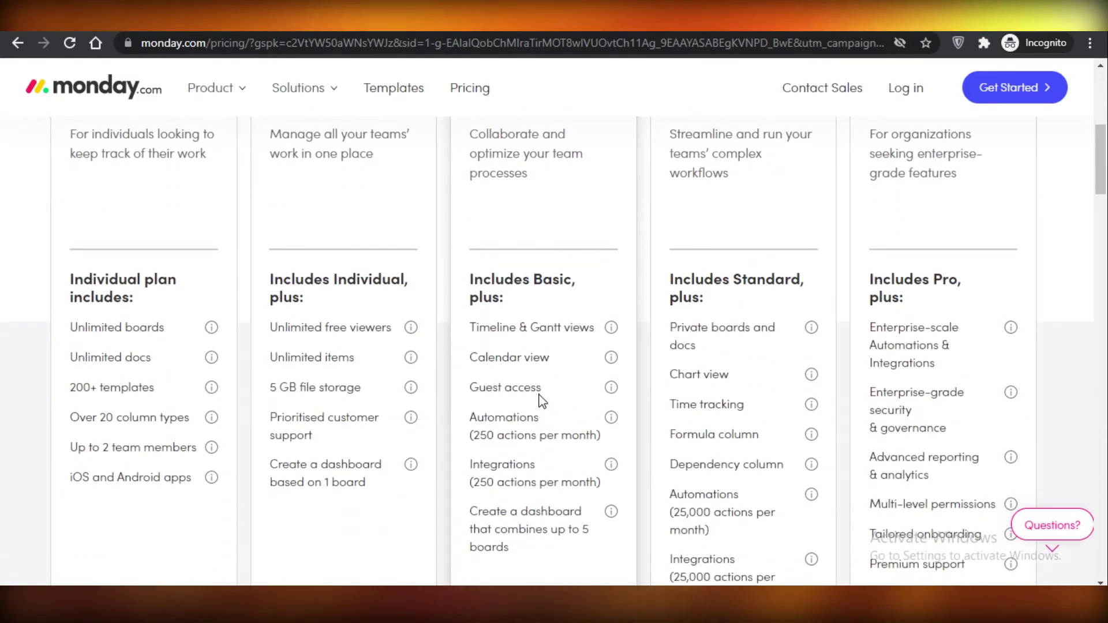
scroll(487, 267, down, 1)
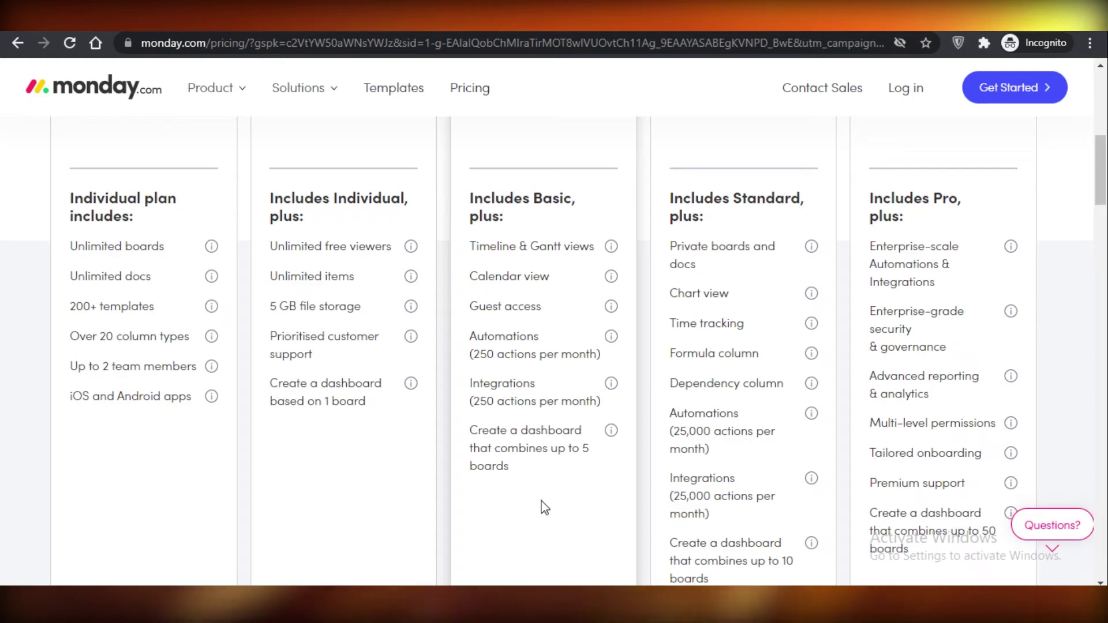
scroll(554, 462, down, 1)
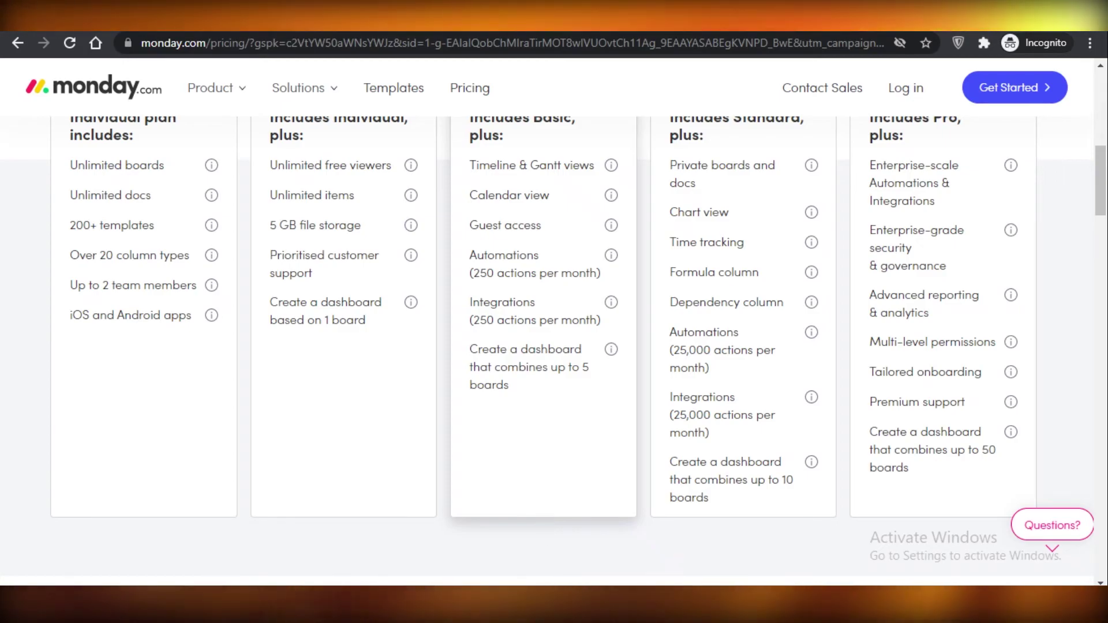
scroll(589, 447, up, 4)
scroll(216, 316, up, 5)
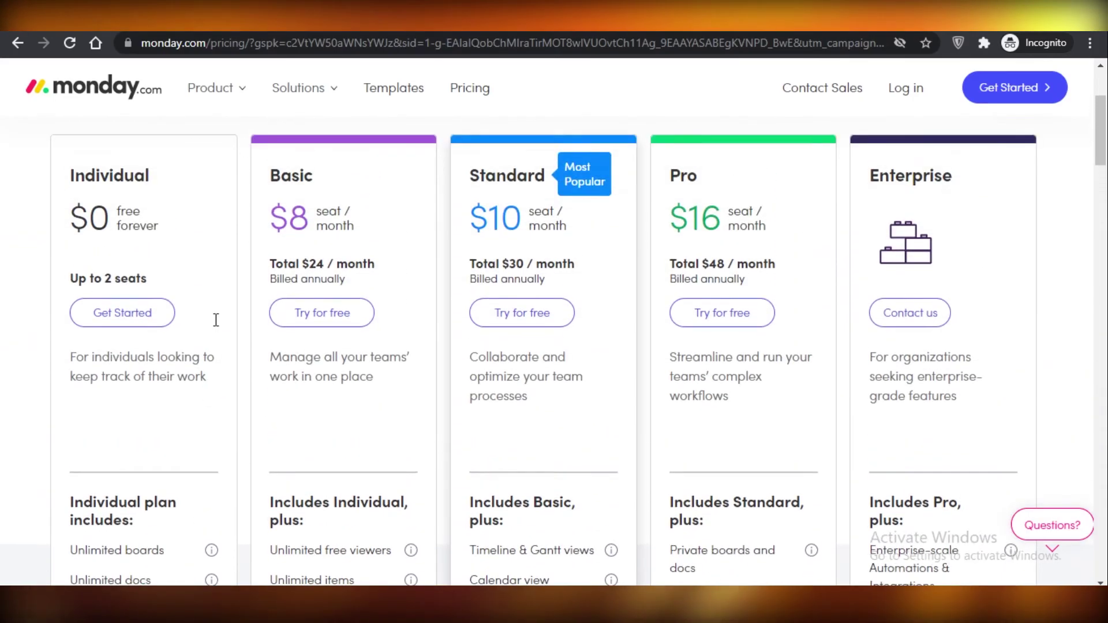
scroll(312, 384, down, 7)
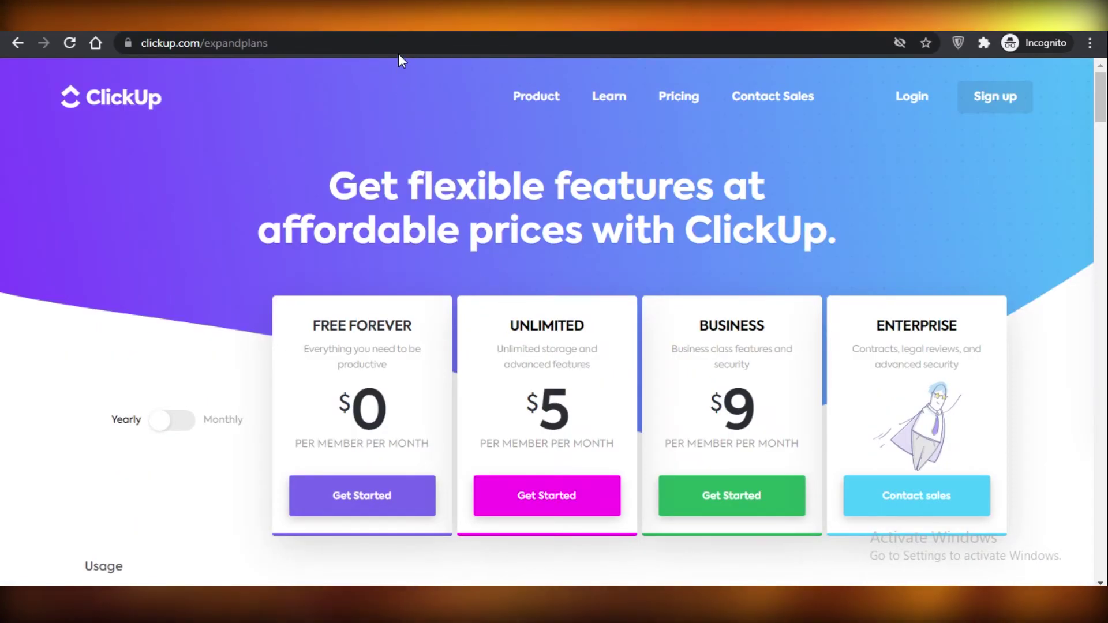
Scroll between monday.com's plan cards and their 'Includes…' lists, from Individual free to Standard $10
scroll(524, 264, down, 5)
scroll(525, 345, up, 3)
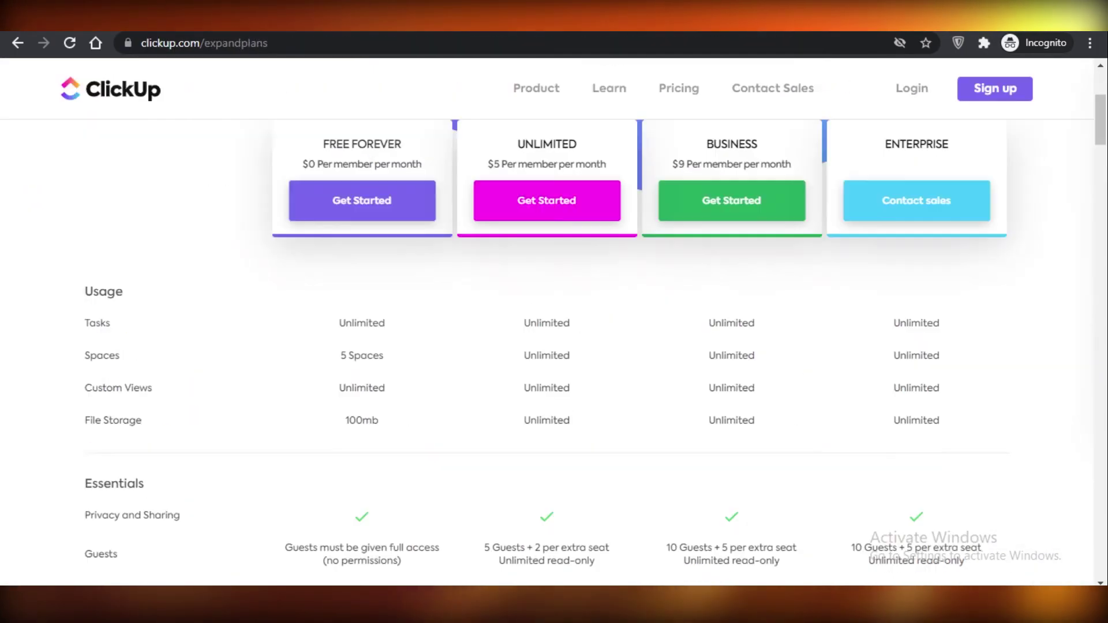
scroll(554, 346, up, 3)
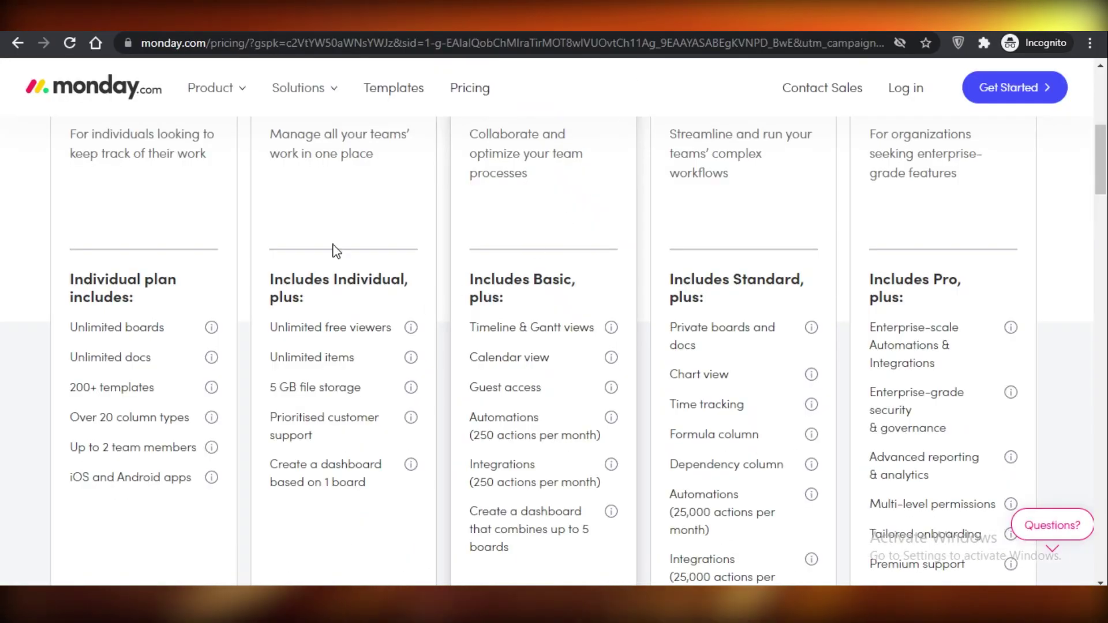
scroll(300, 219, up, 5)
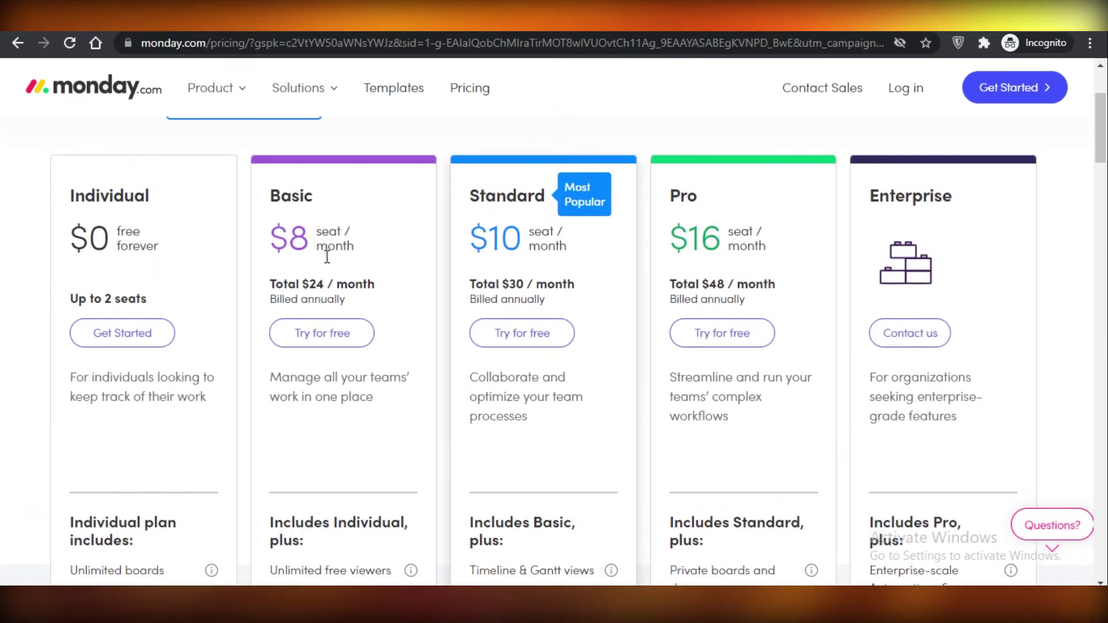
scroll(346, 271, down, 5)
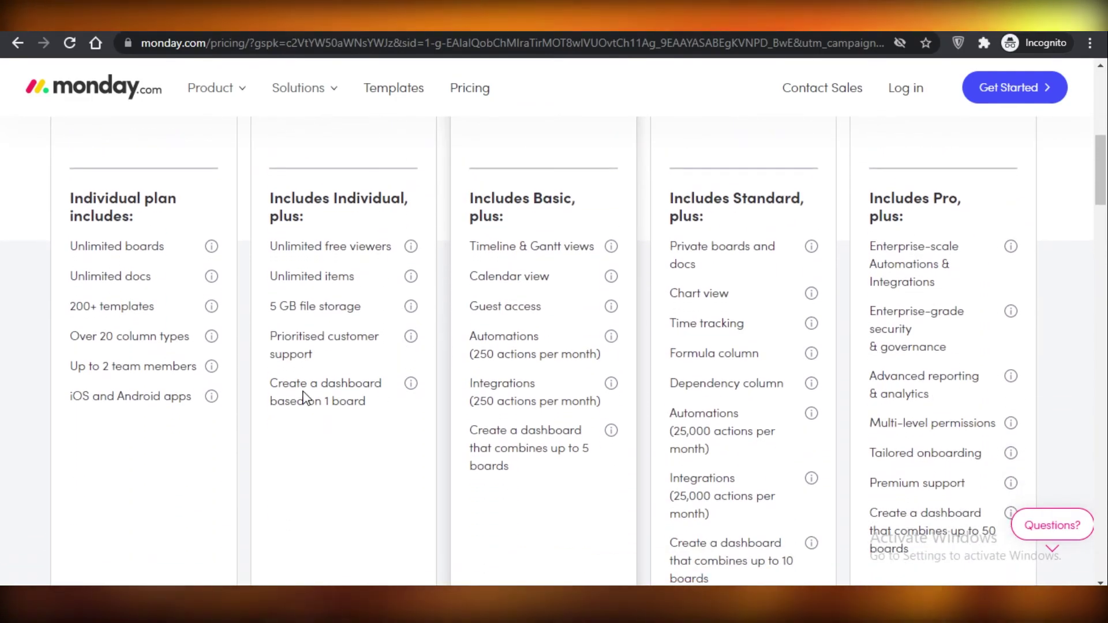